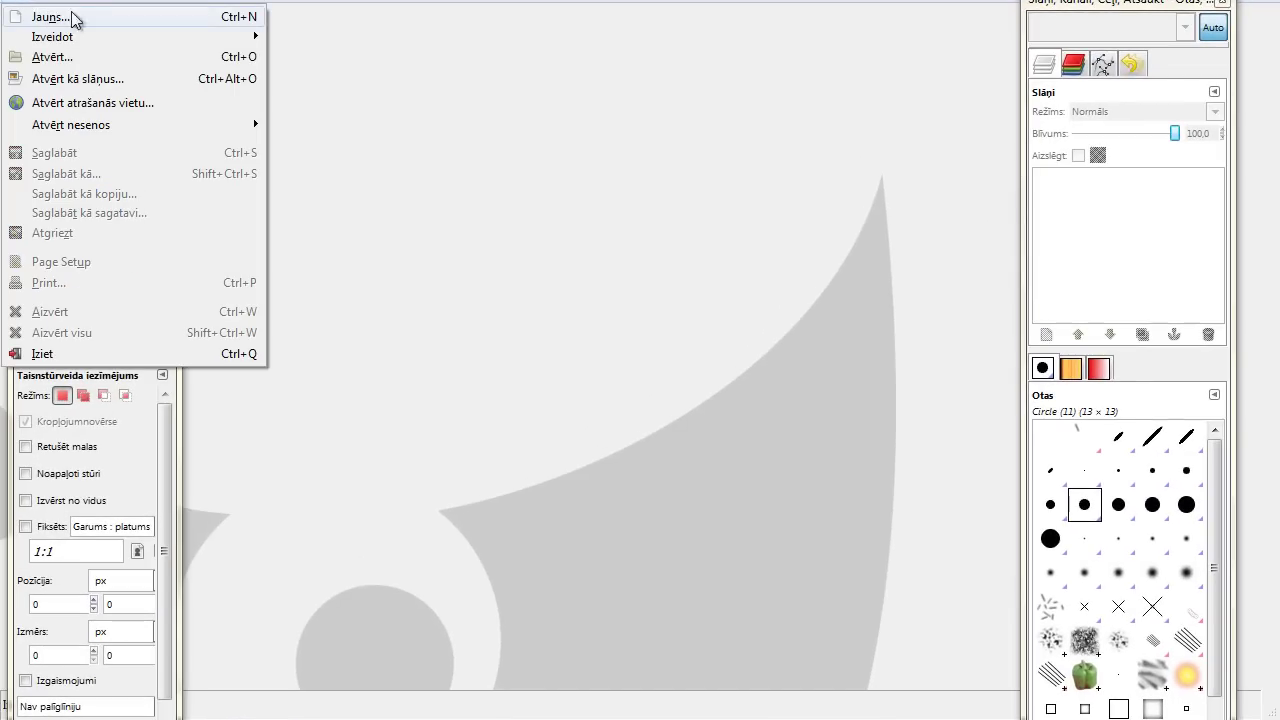
Create a new 640 × 400 px RGB image at 72 pixels/in with a white (Balts) fill
left_click(100, 22)
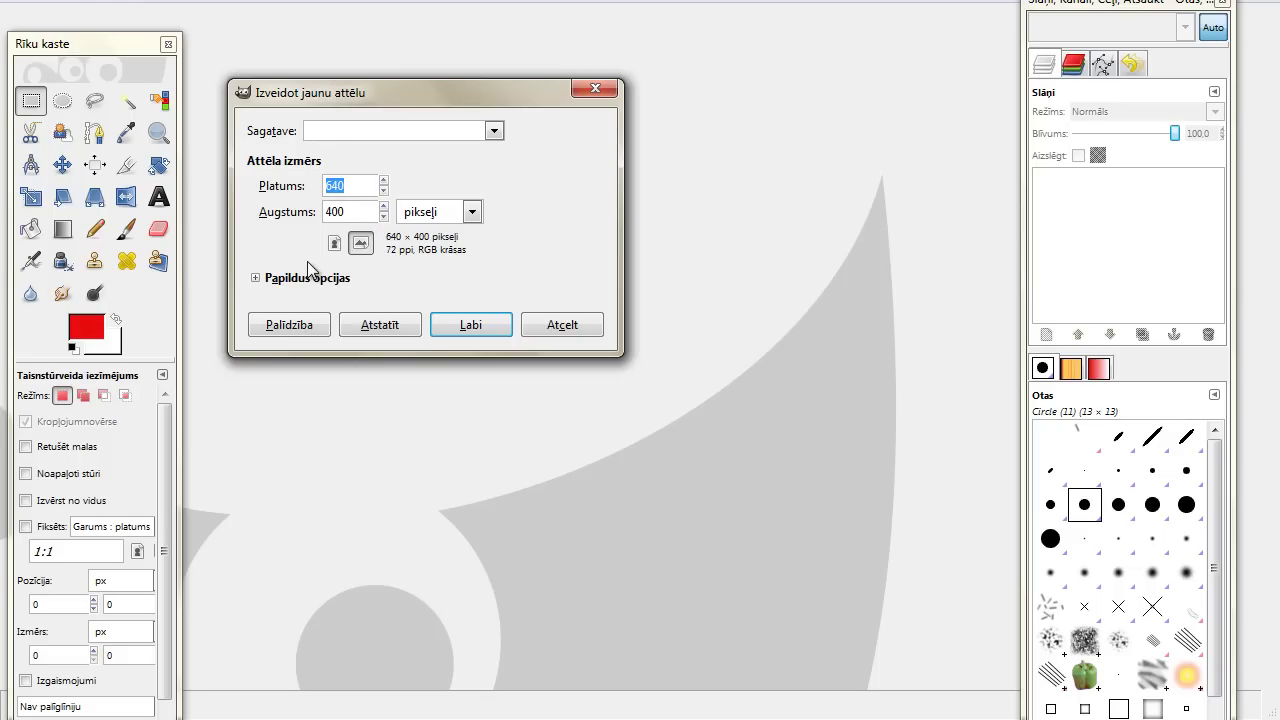
left_click(256, 280)
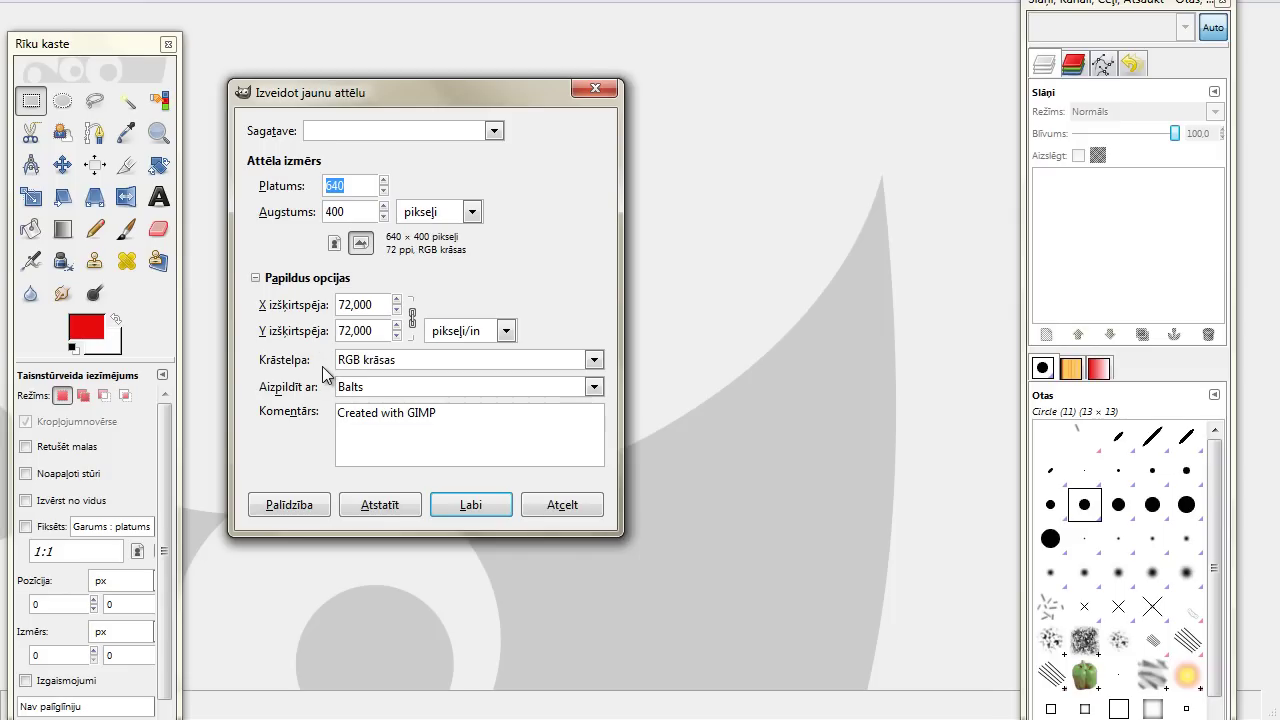
left_click(597, 387)
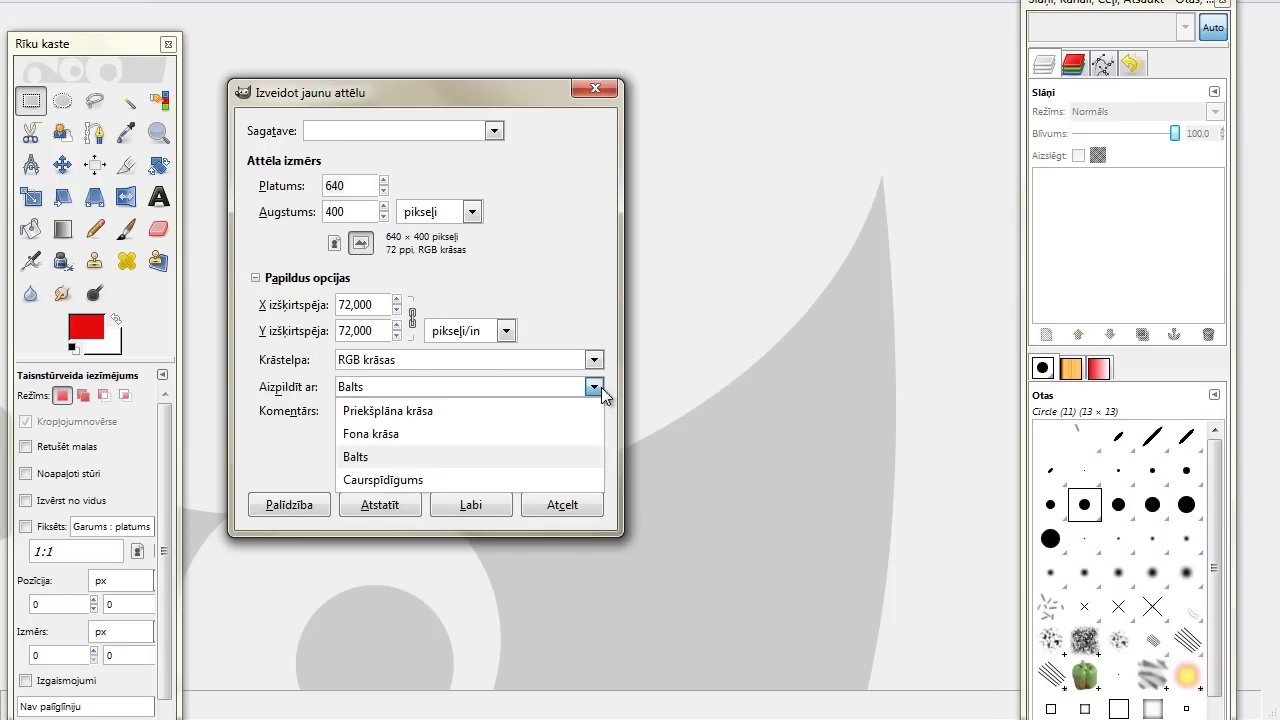
left_click(471, 459)
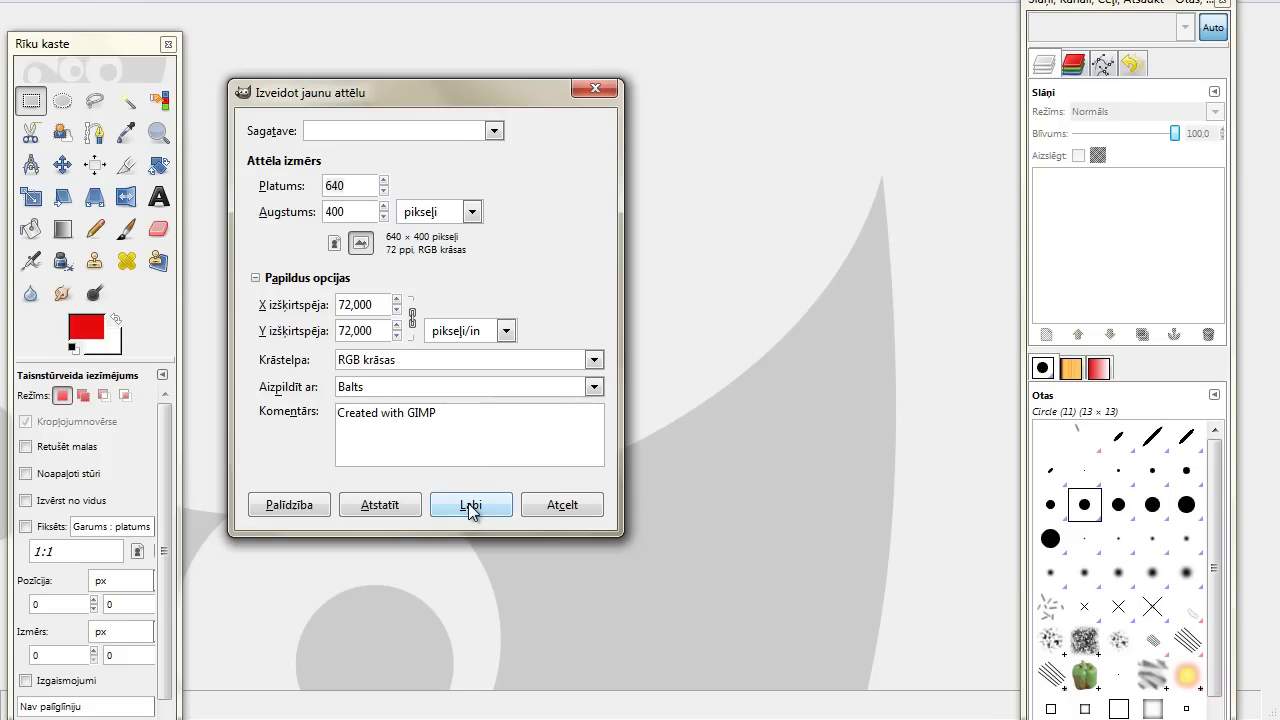
left_click(468, 503)
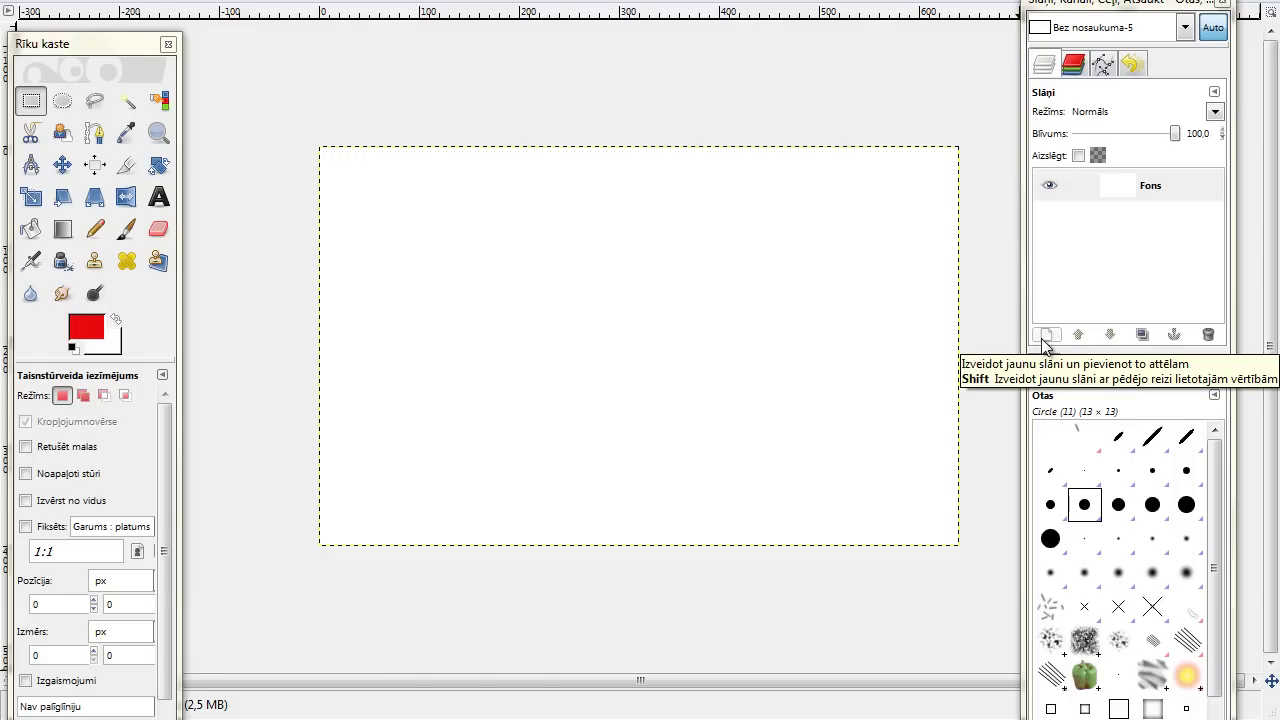
Add a transparent 640 × 400 px layer named Cela zime and sketch a red downward-pointing triangle on it with the Pencil
left_click(1041, 72)
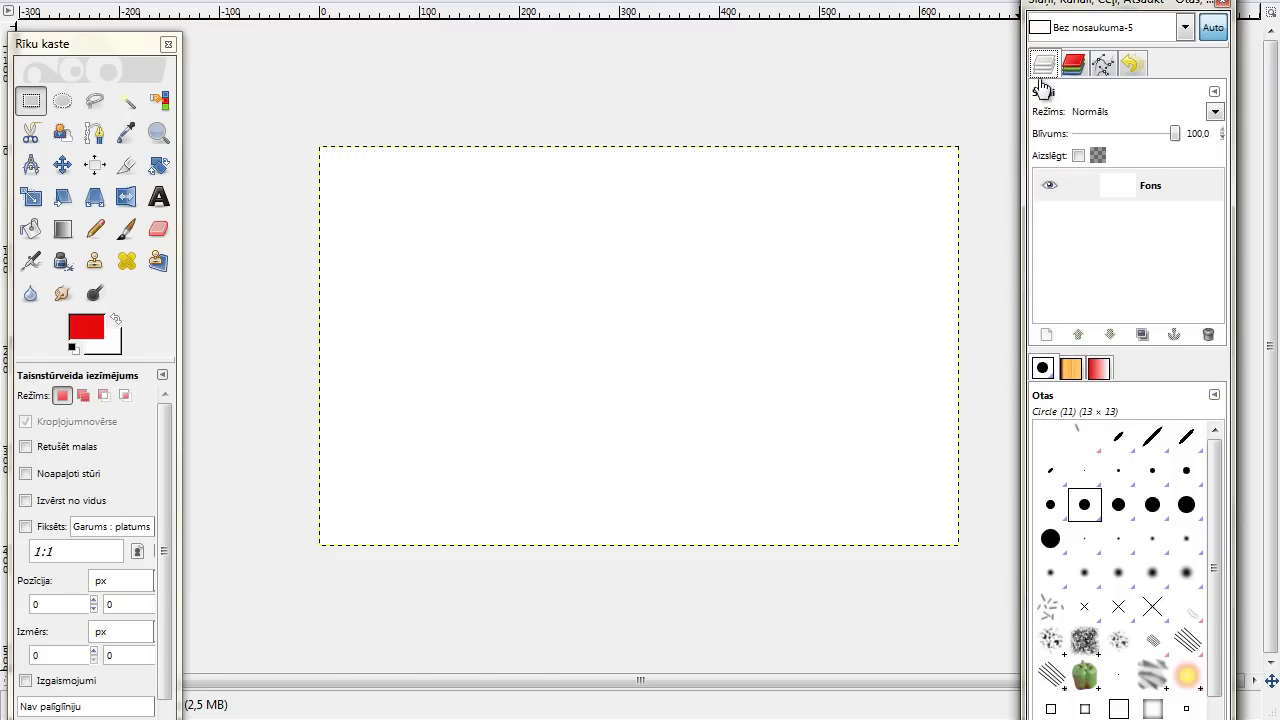
left_click(1047, 335)
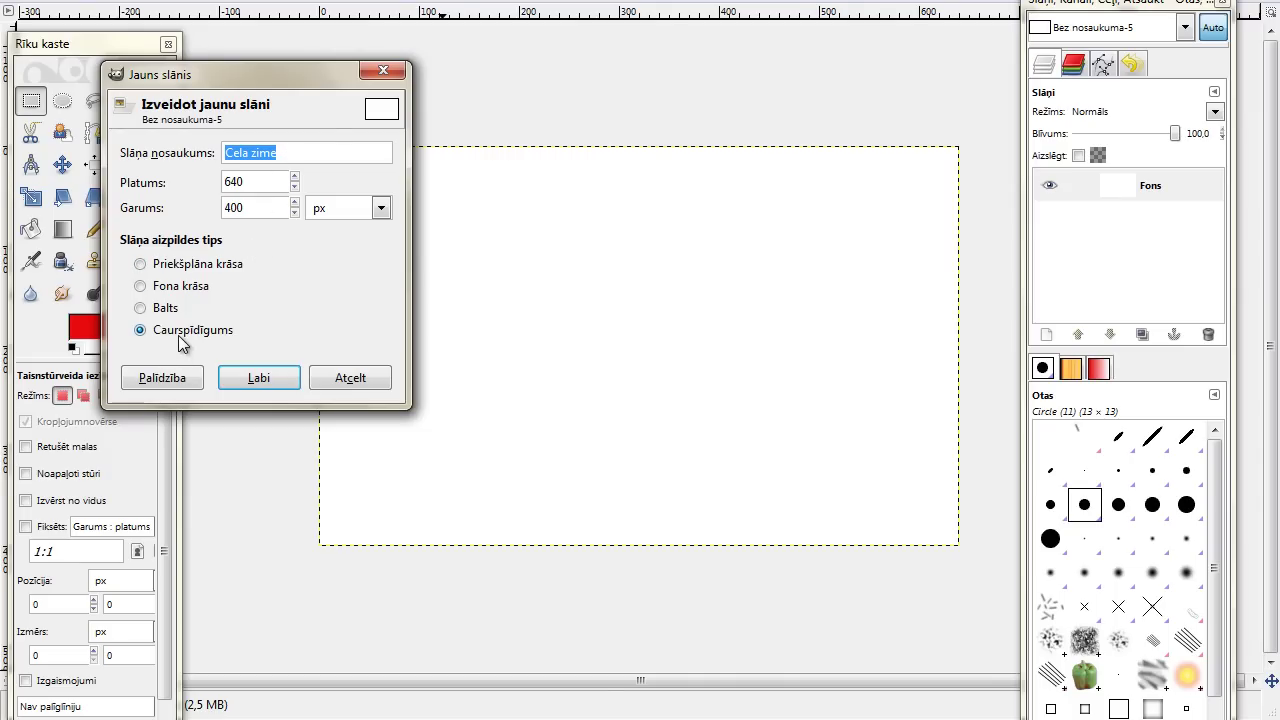
left_click(259, 378)
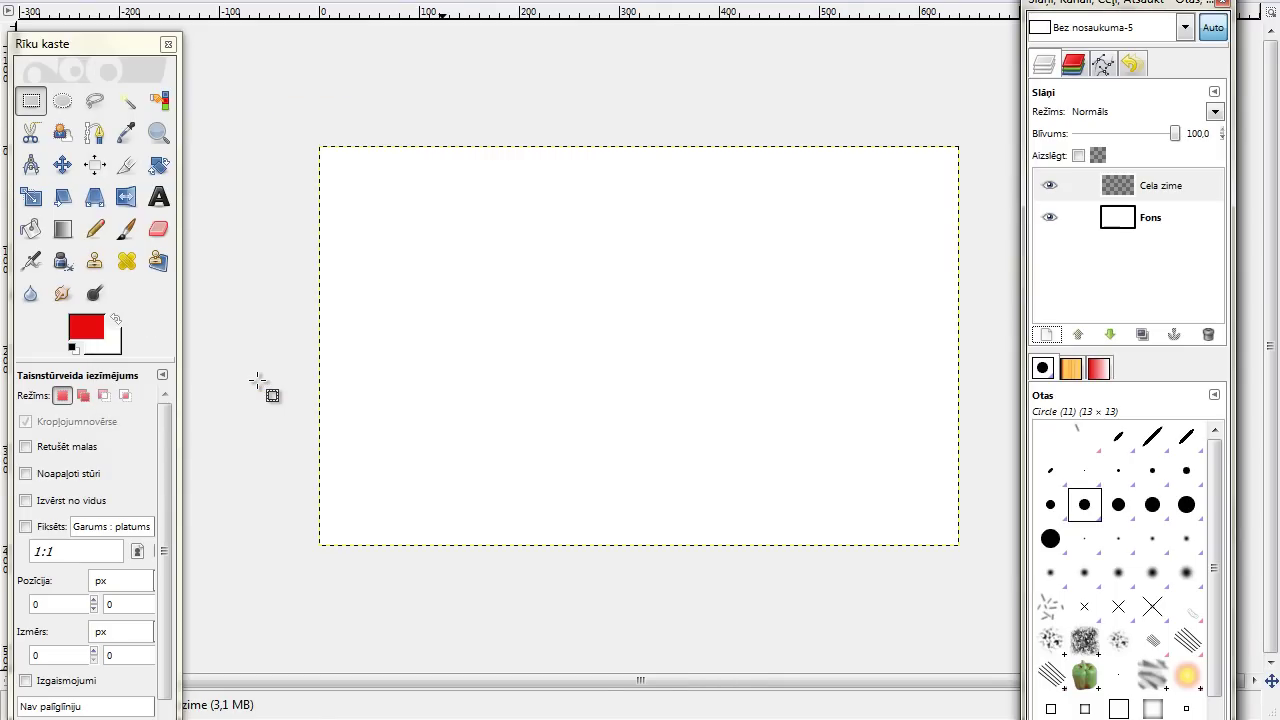
left_click(95, 230)
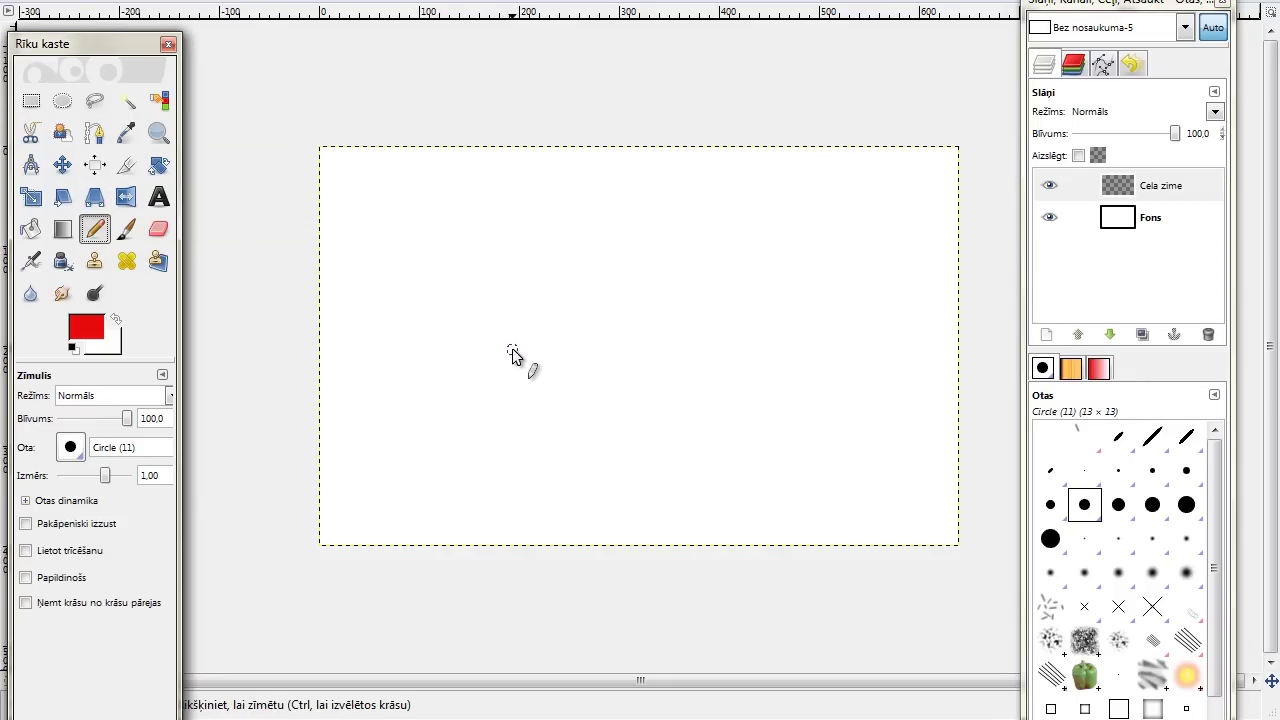
mouse_move(484, 300)
left_mouse_down()
mouse_move(551, 421)
mouse_move(606, 302)
mouse_move(489, 304)
left_mouse_up()
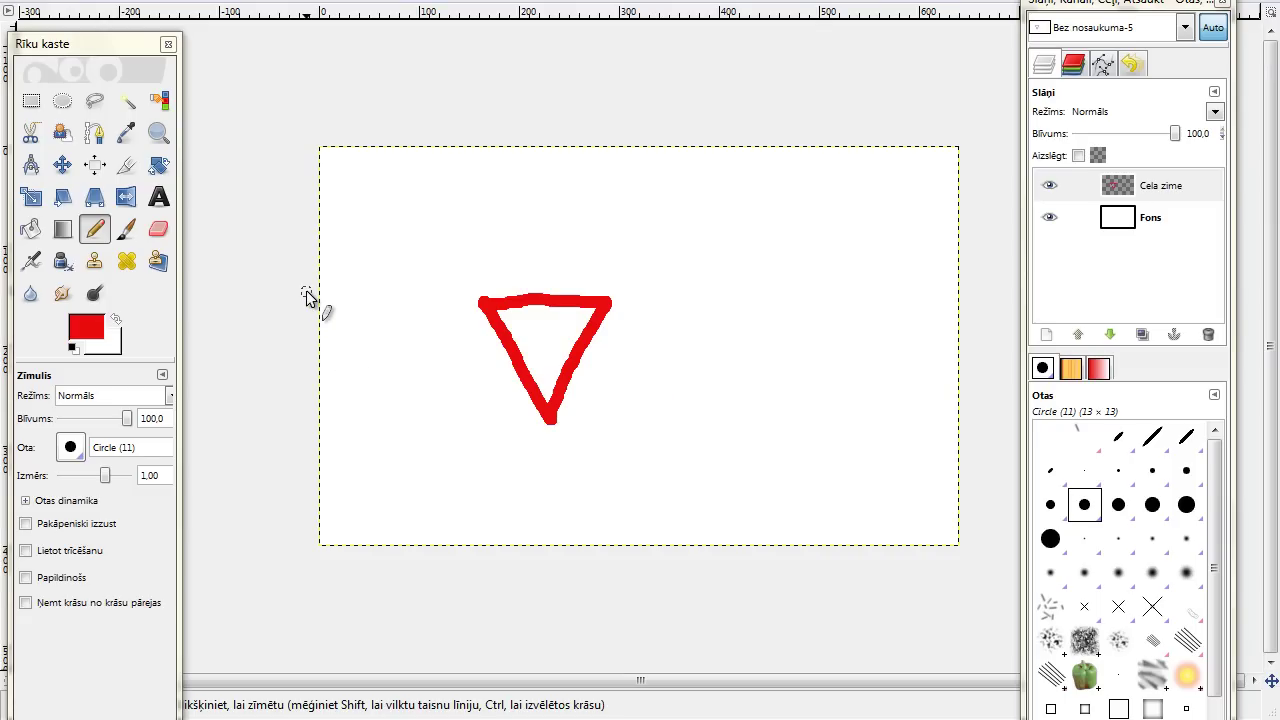
Activate the Paths tool and add another transparent 640 × 400 px layer named Cela zime
left_click(93, 140)
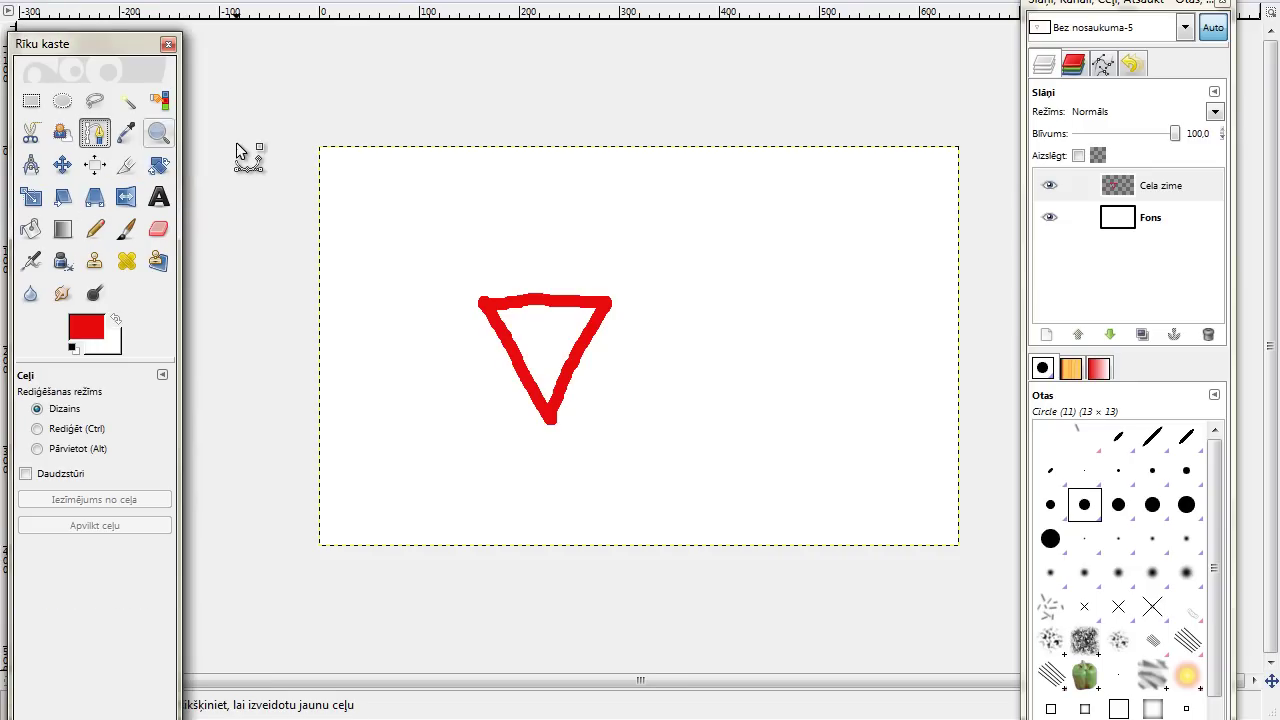
left_click(1047, 335)
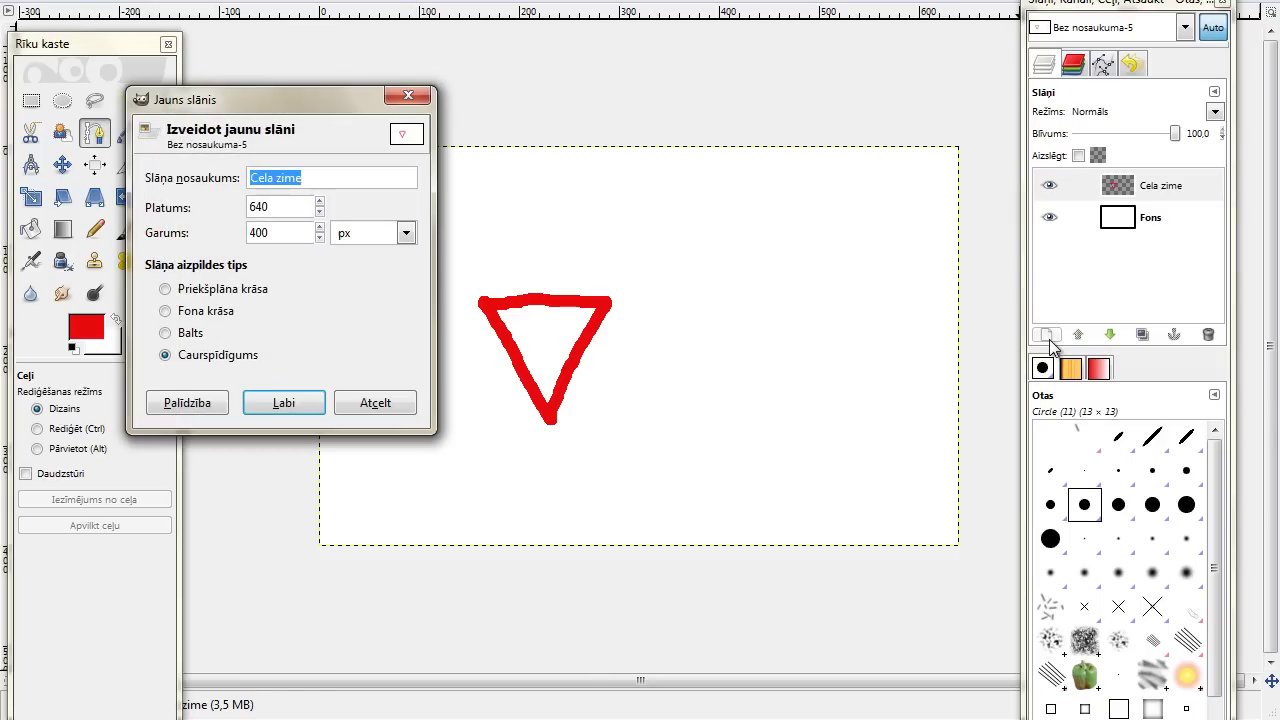
left_click(337, 181)
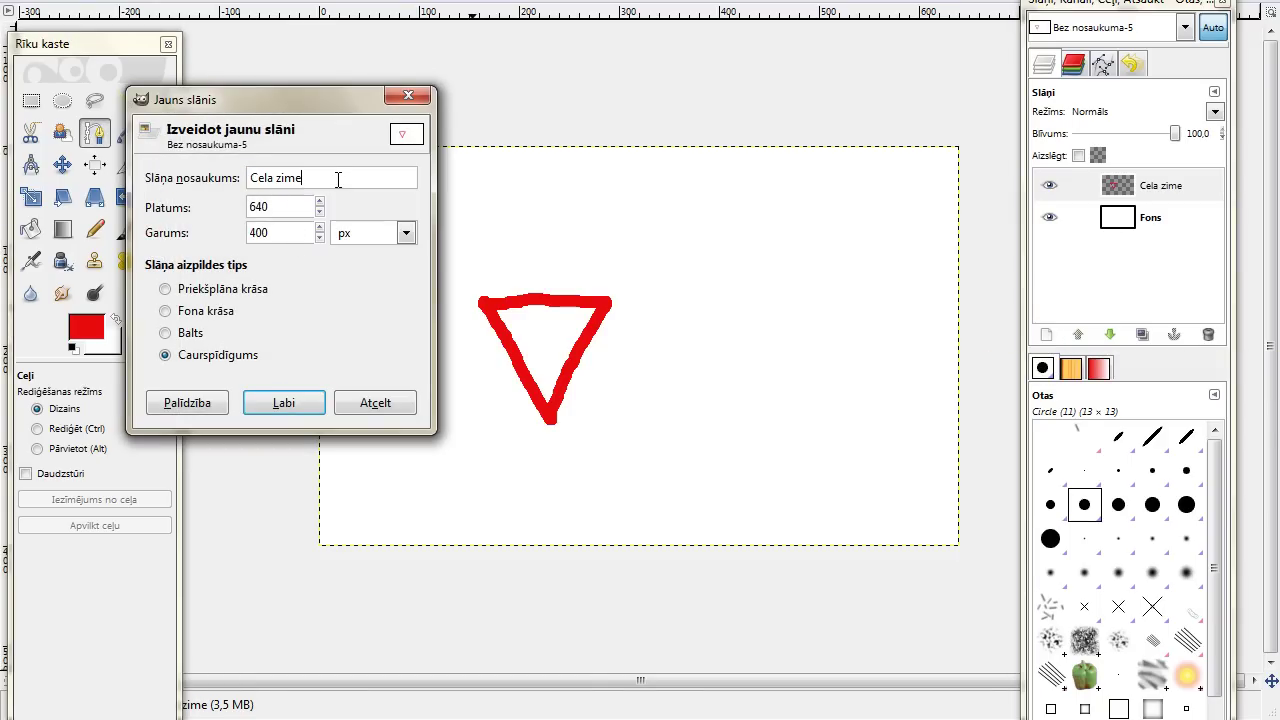
left_click(282, 403)
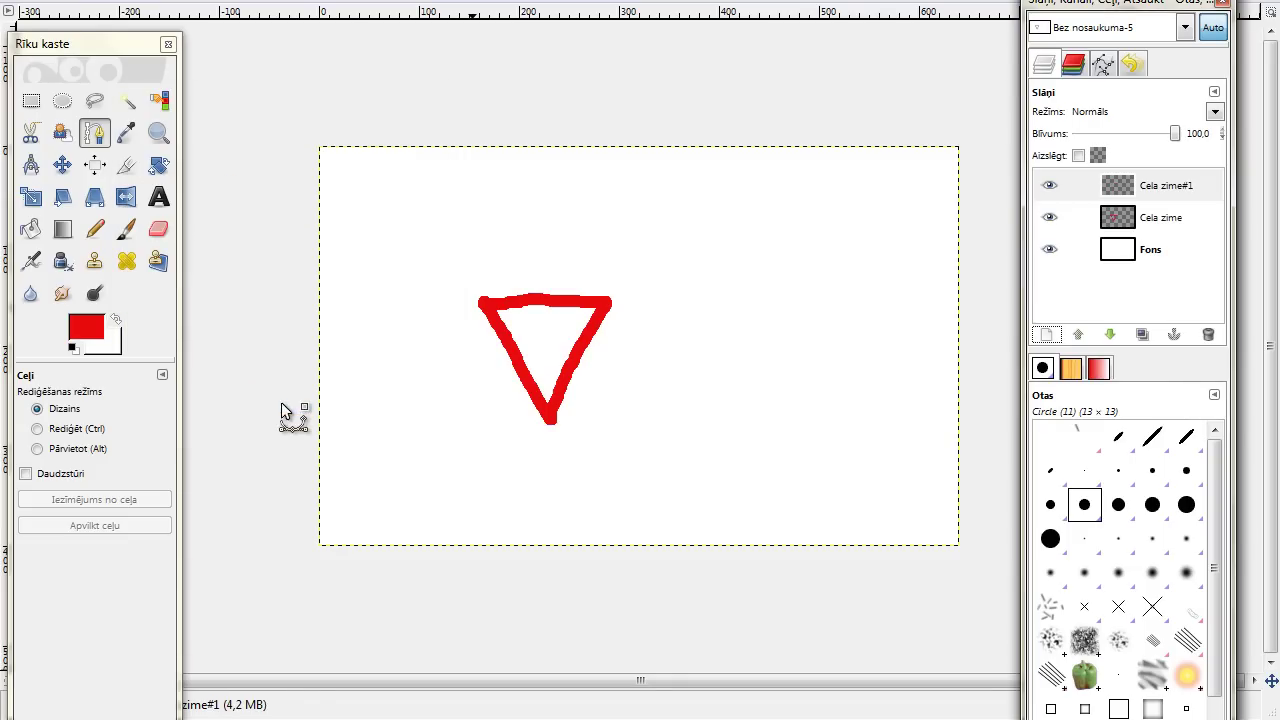
Trace a closed path around the outside of the red triangle with two anchor points at each corner
left_click(486, 308)
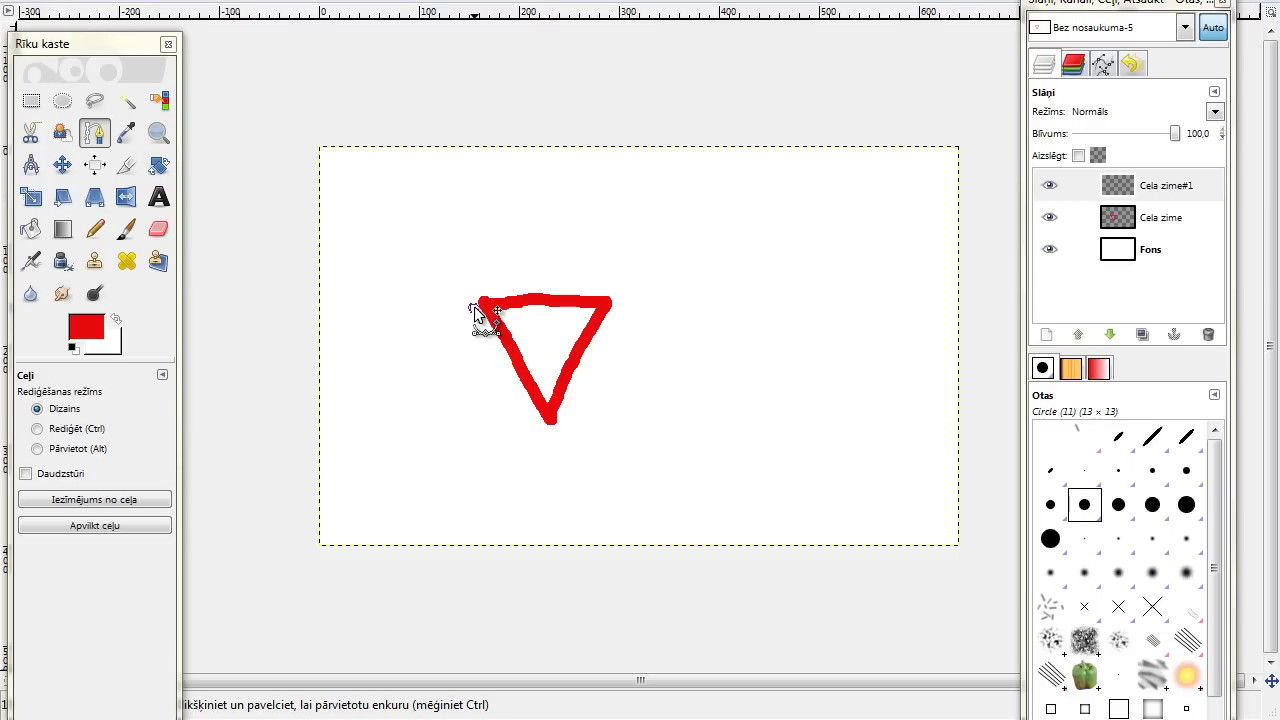
left_click(475, 307)
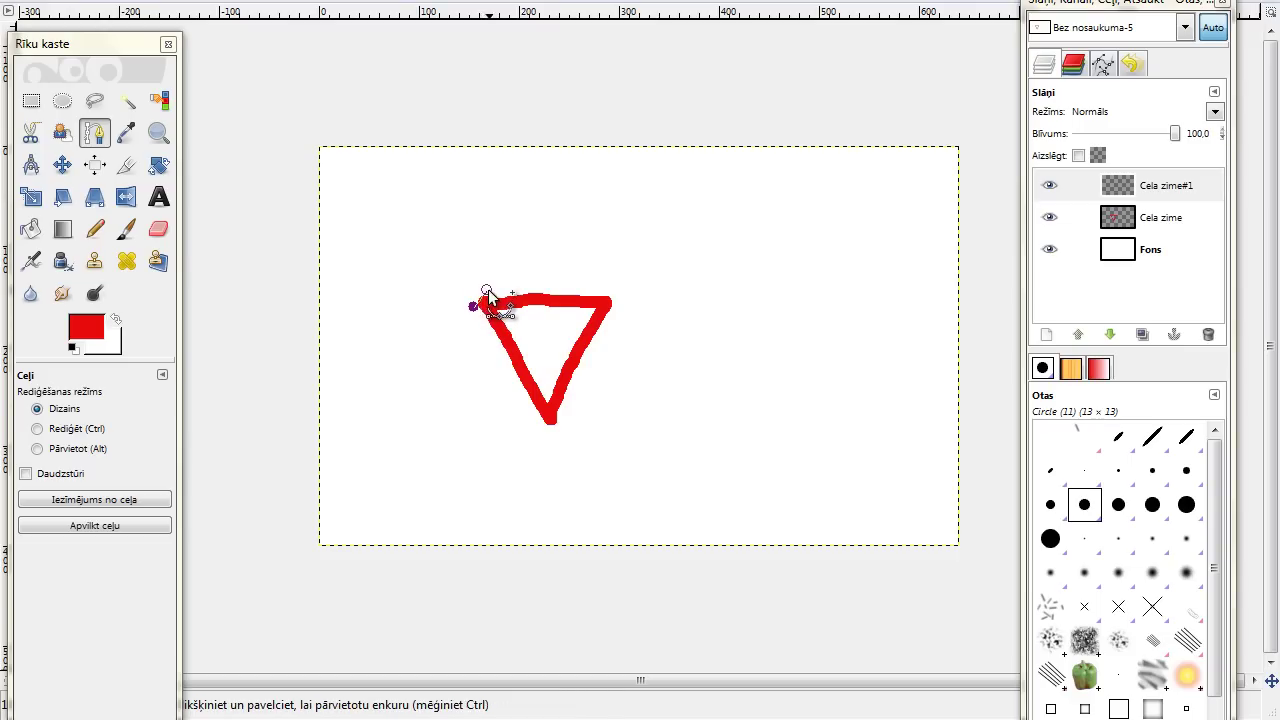
left_click(607, 289)
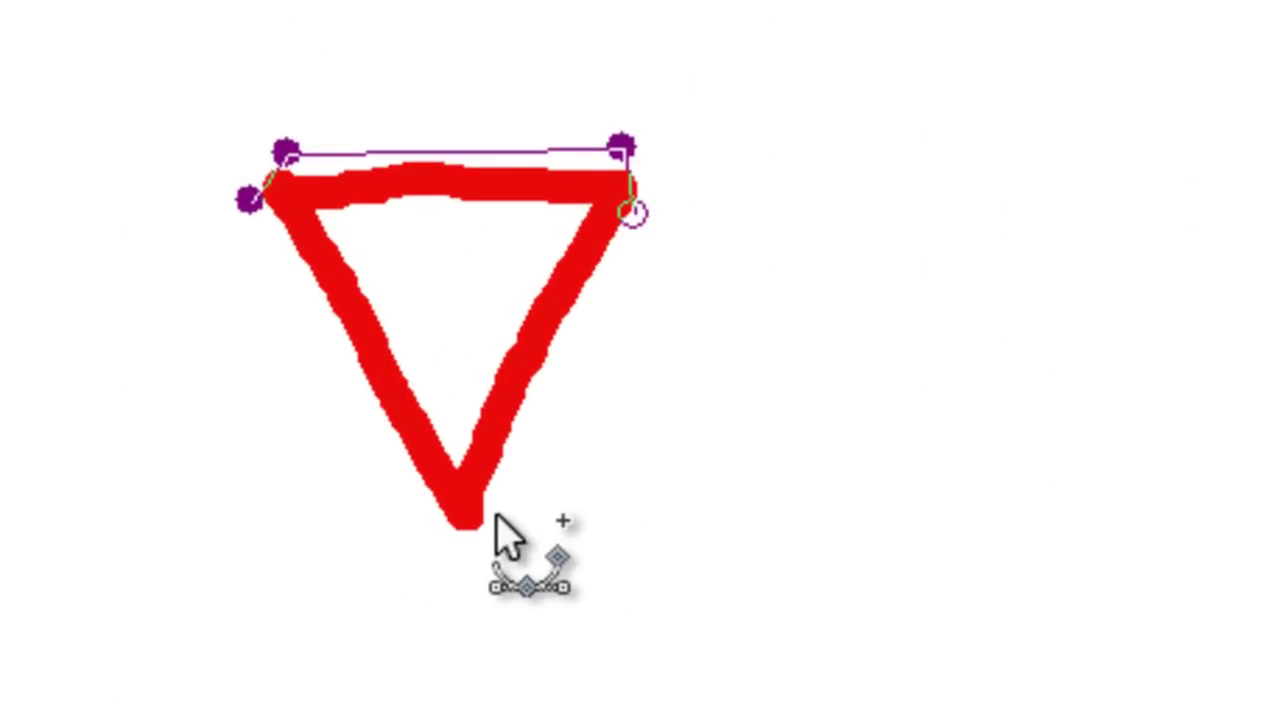
left_click(496, 504)
left_click(422, 513)
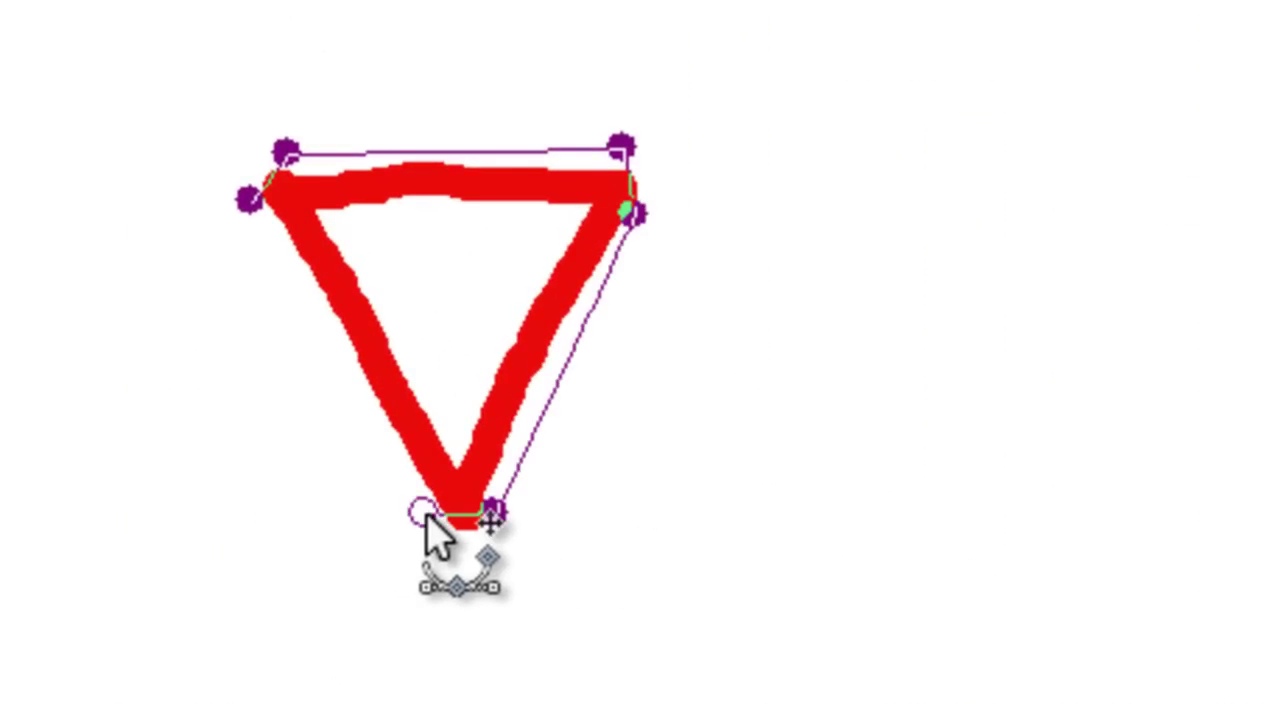
left_click(248, 202)
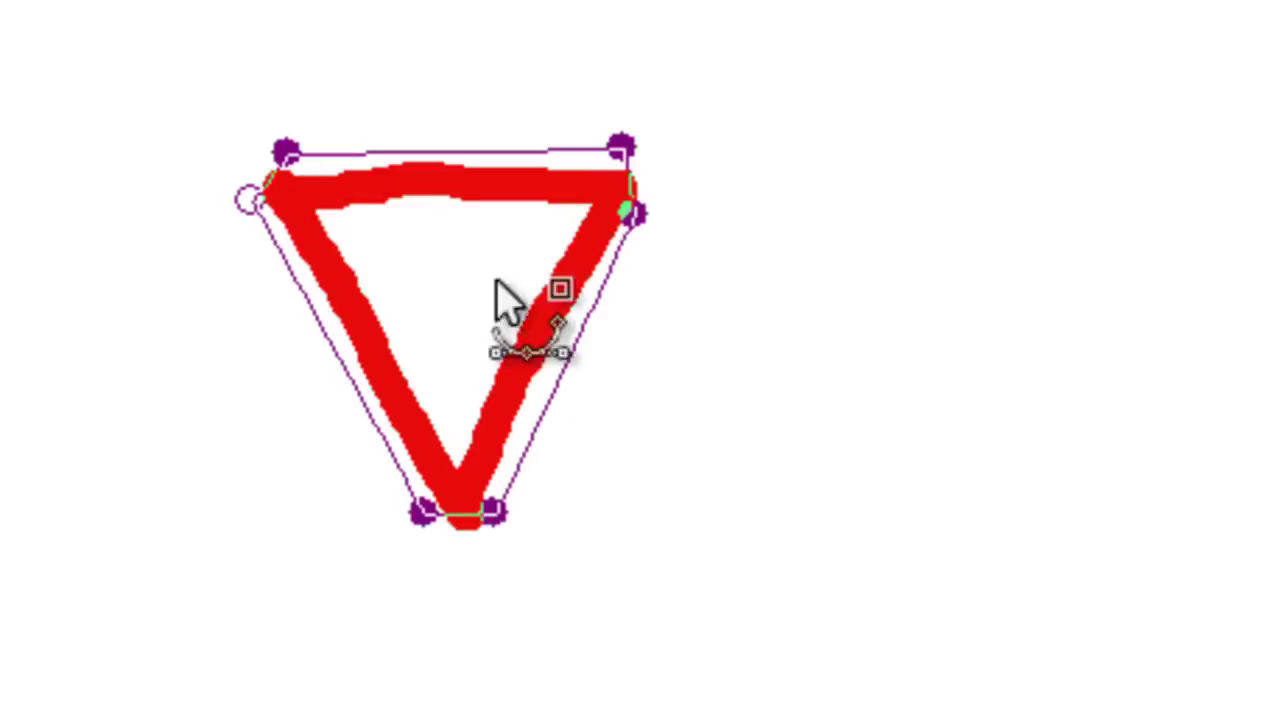
Reposition the path's upper-right and lower anchors to level the top edge and even out the triangle's sides
left_click(617, 146)
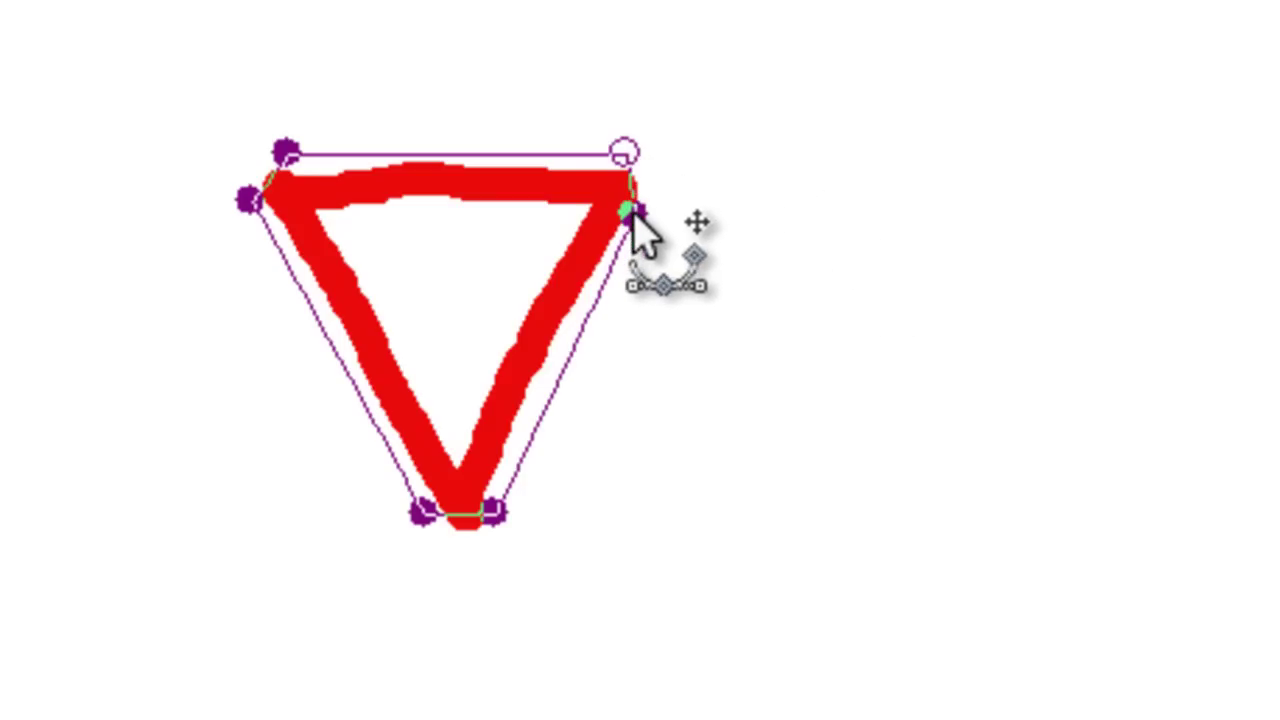
left_click_drag(637, 213, 658, 207)
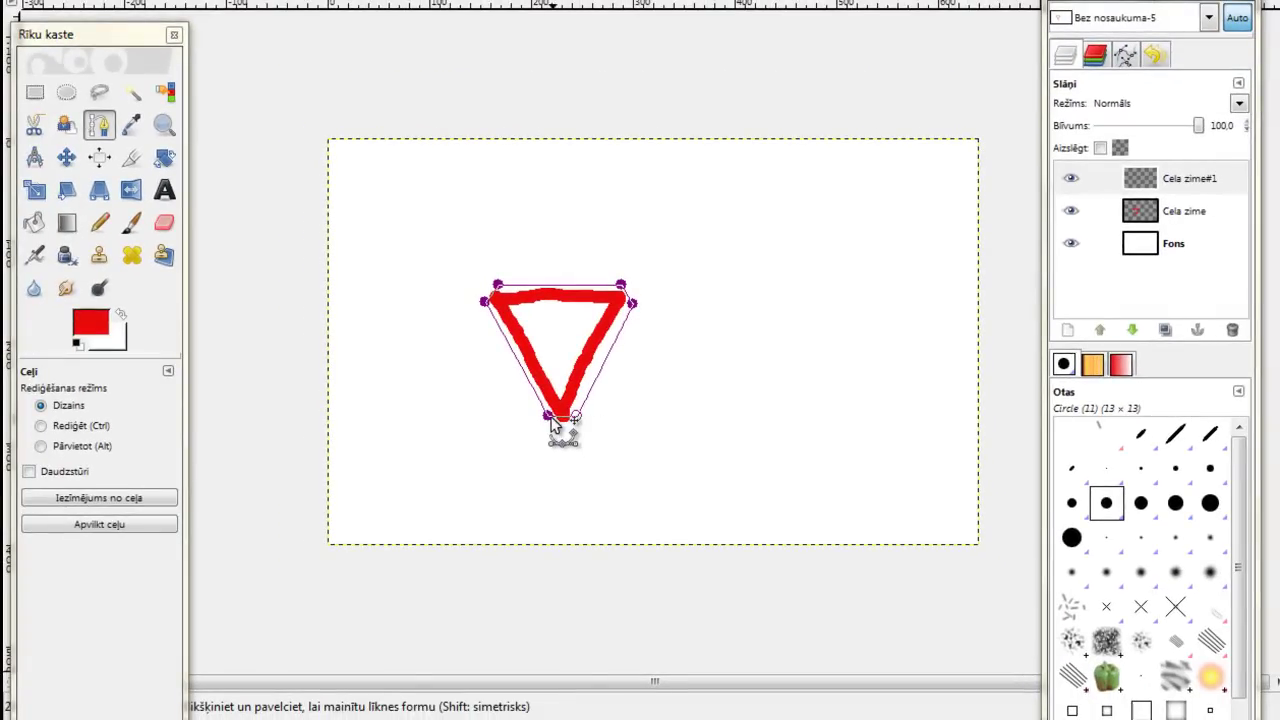
left_click_drag(554, 425, 555, 423)
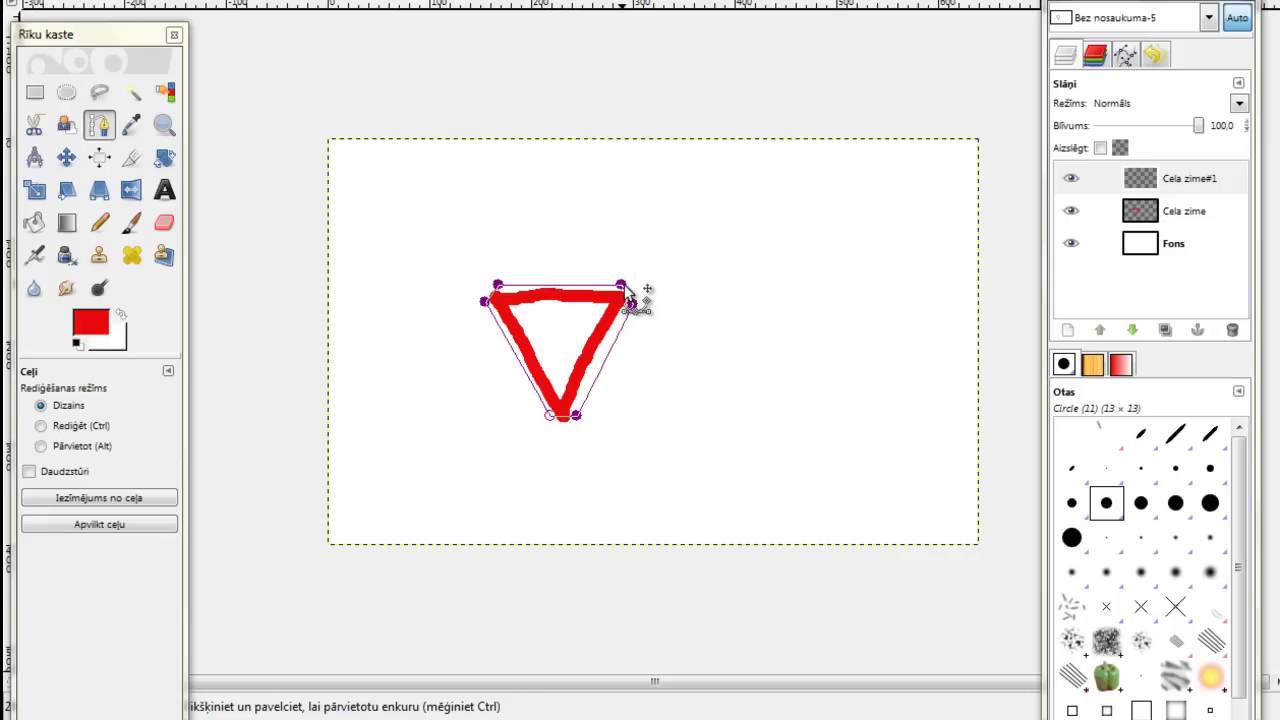
Bend the short path segments at all three corners outward into rounded curves
left_click_drag(628, 298, 637, 292)
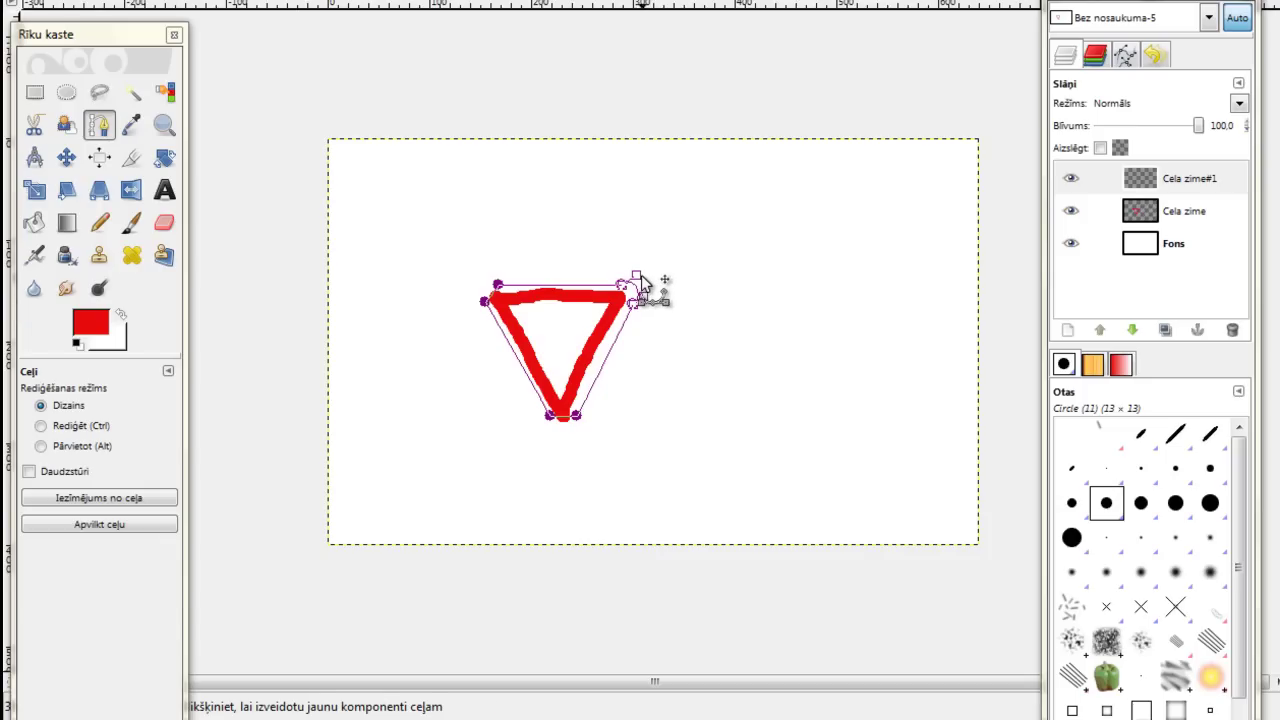
left_click_drag(638, 273, 639, 281)
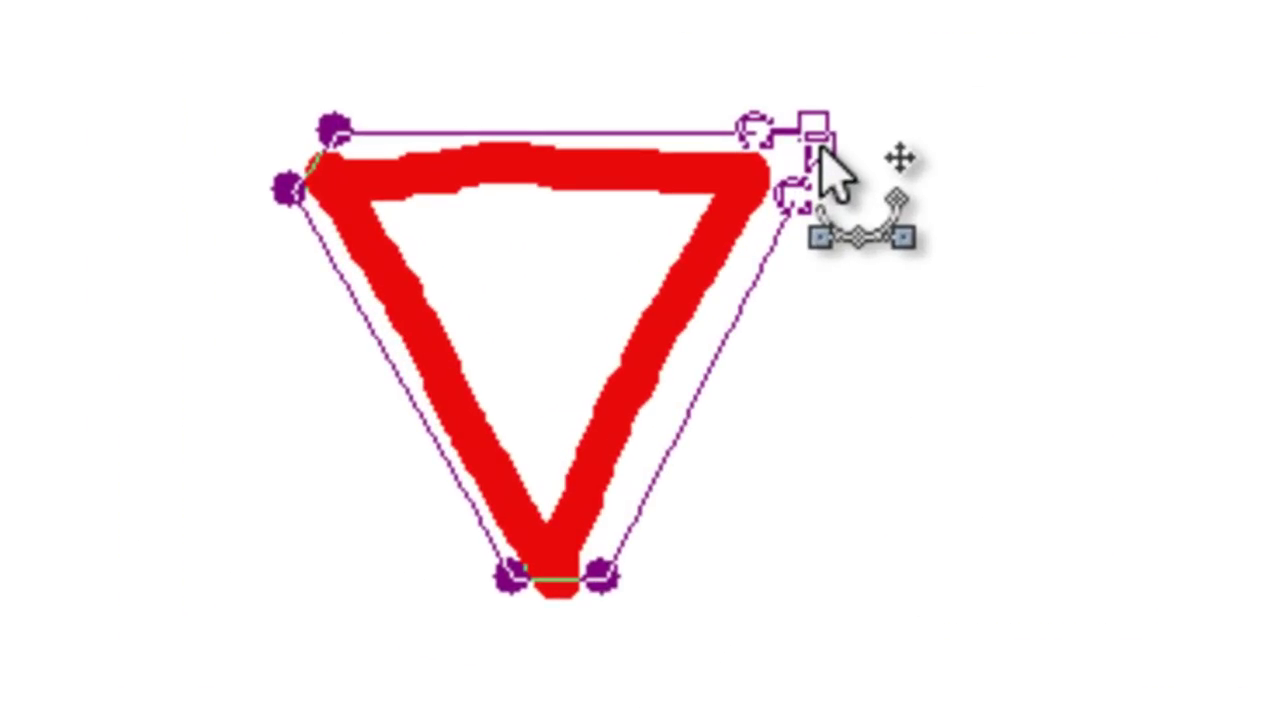
left_click(560, 580)
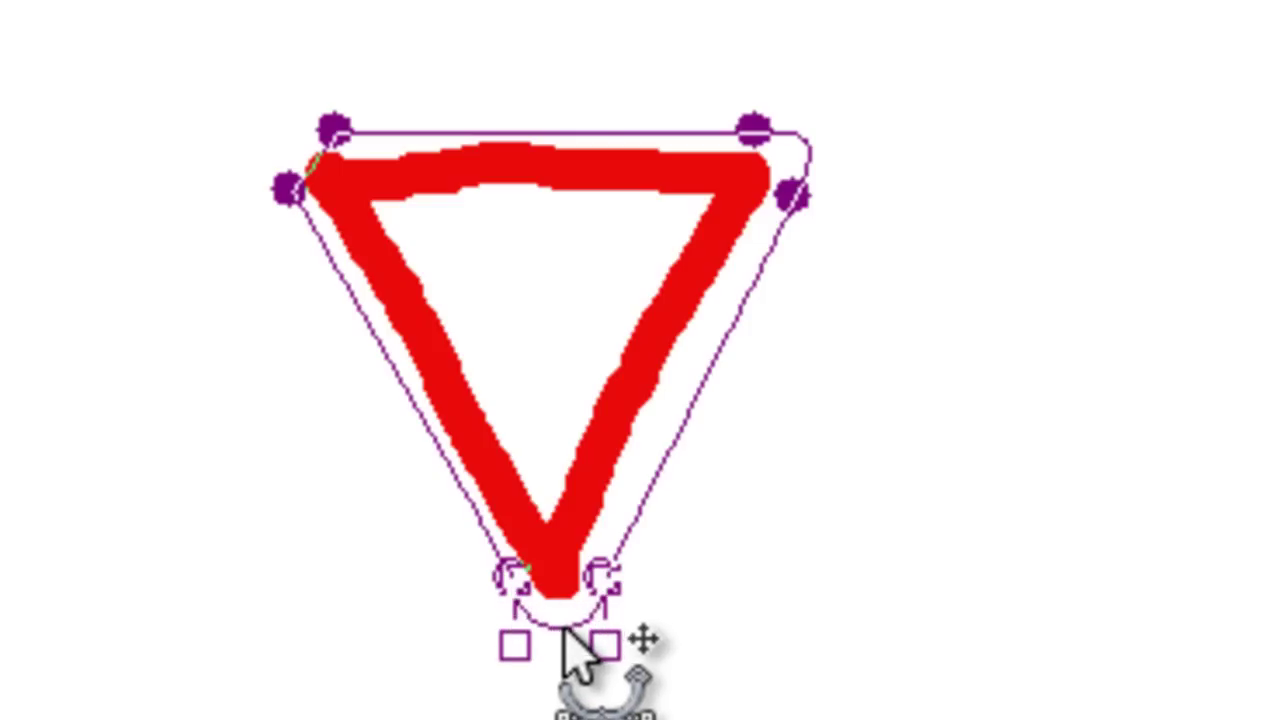
left_click_drag(605, 645, 540, 635)
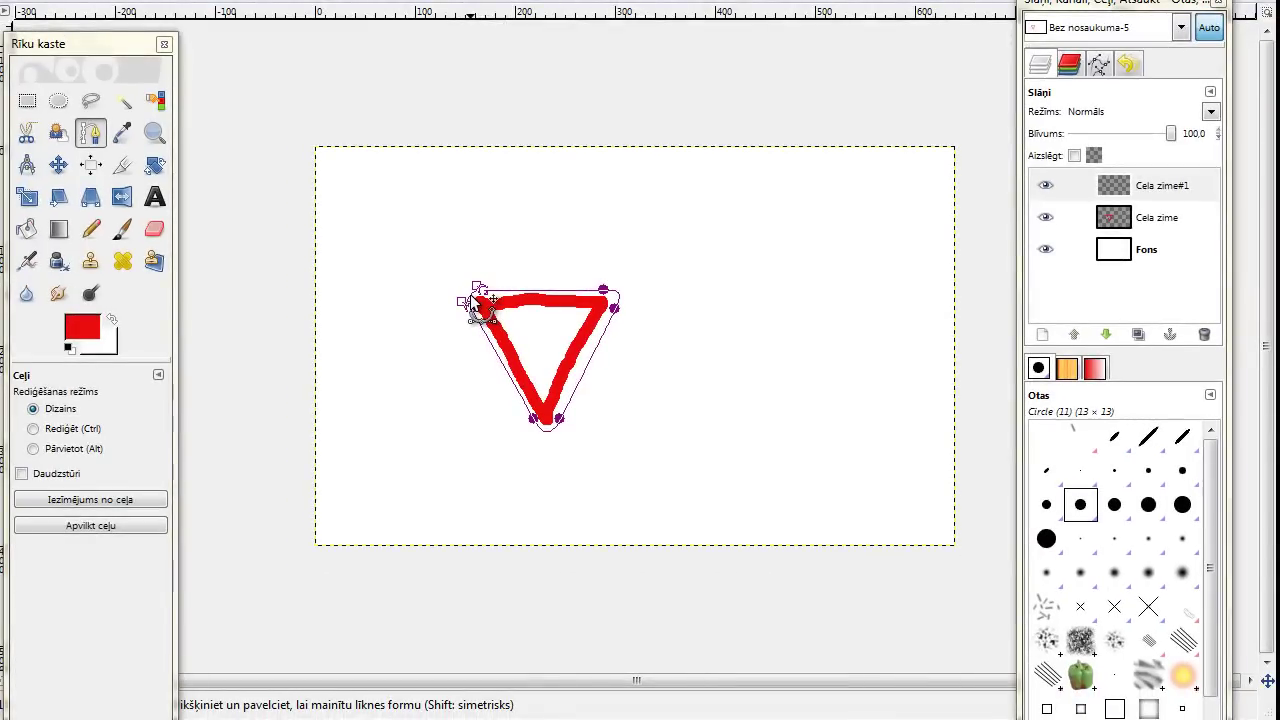
left_click(474, 302)
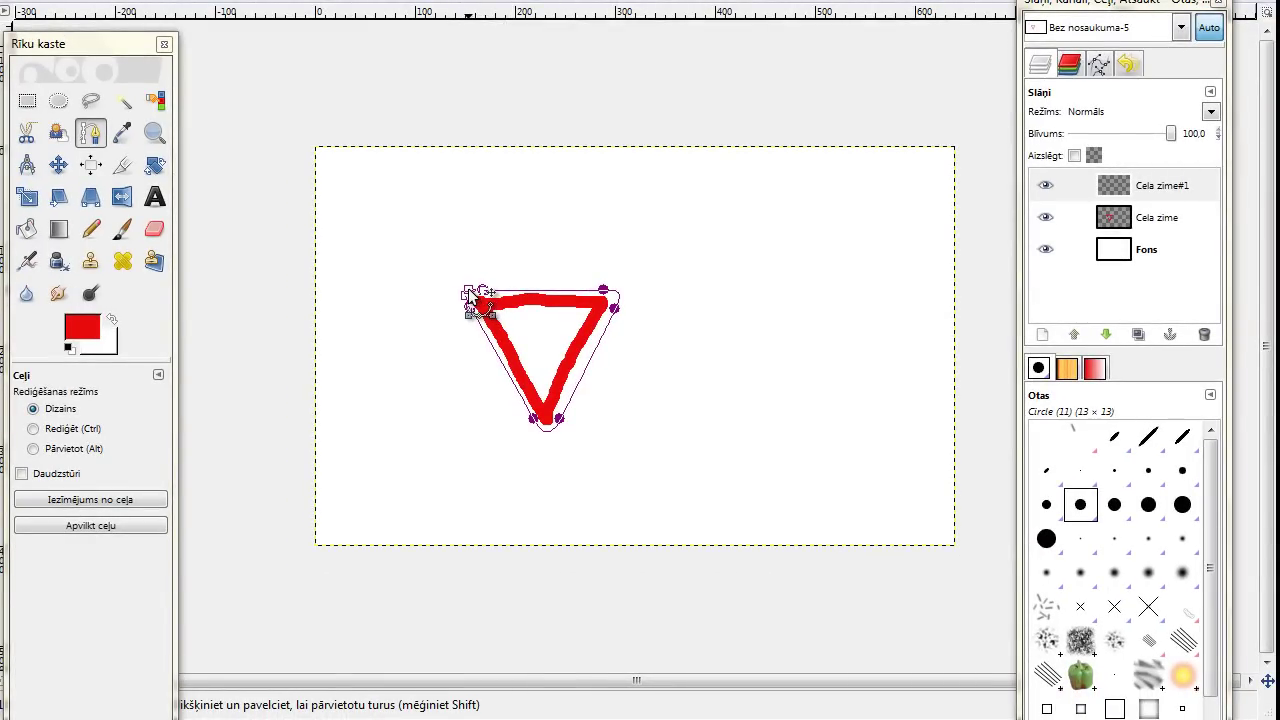
left_click(472, 300)
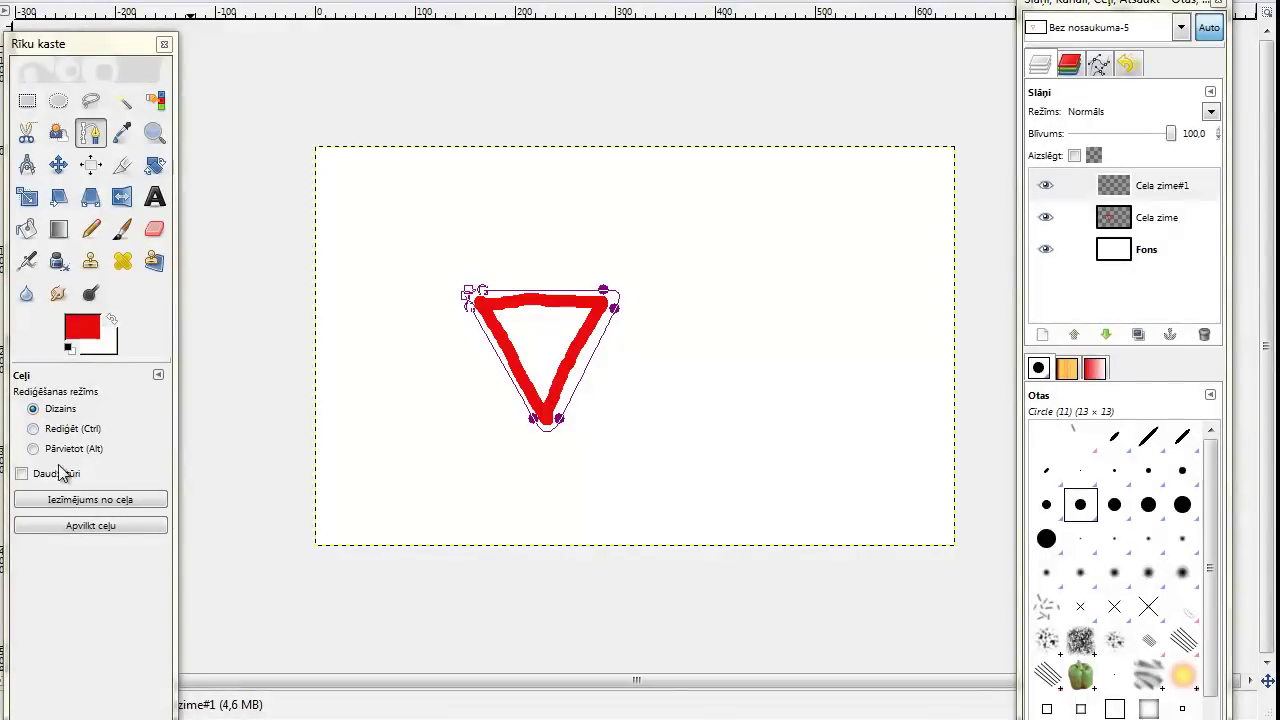
Try stroking the path with a solid red line 22 px wide, and undo the stroke
left_click(88, 525)
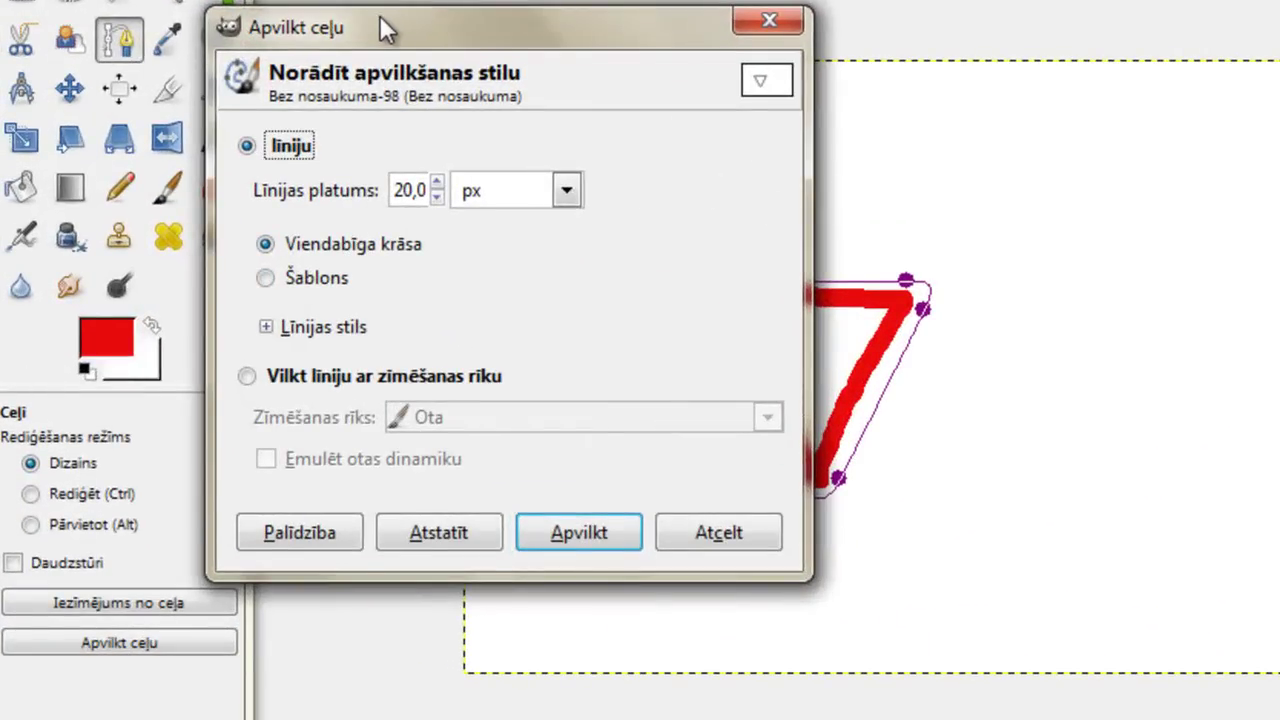
left_click_drag(380, 28, 205, 47)
left_click(244, 229)
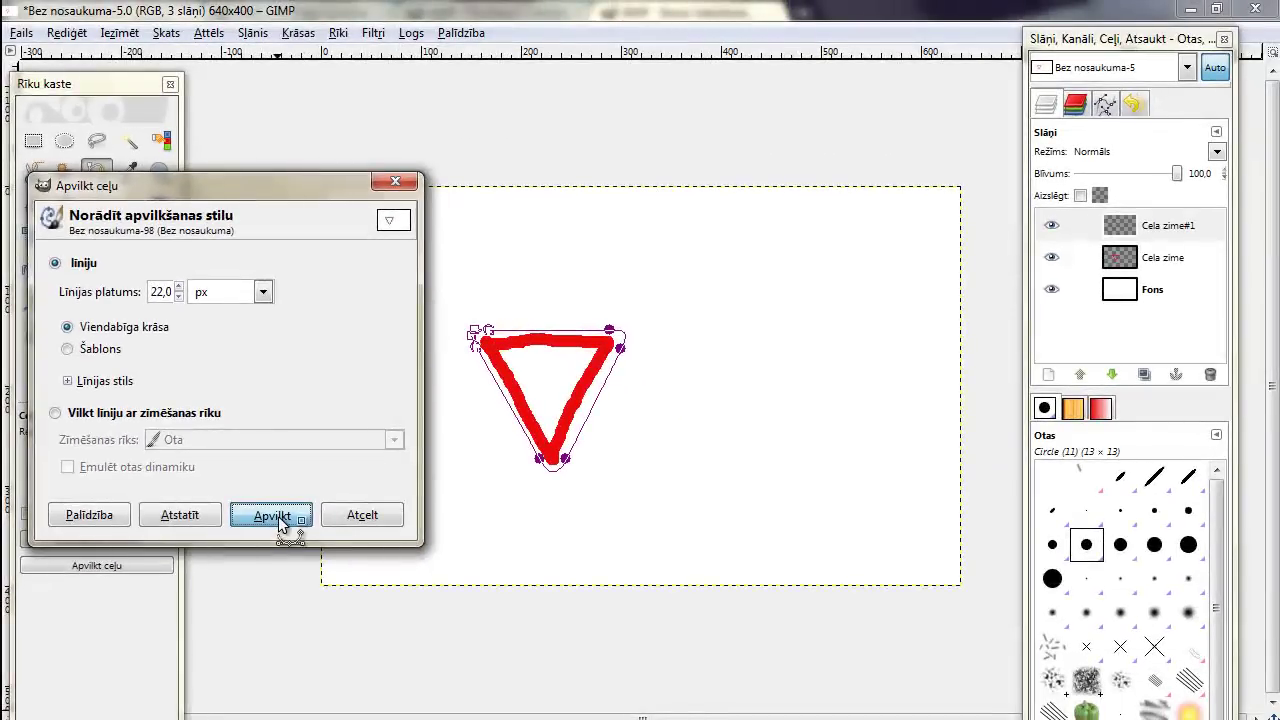
left_click(310, 526)
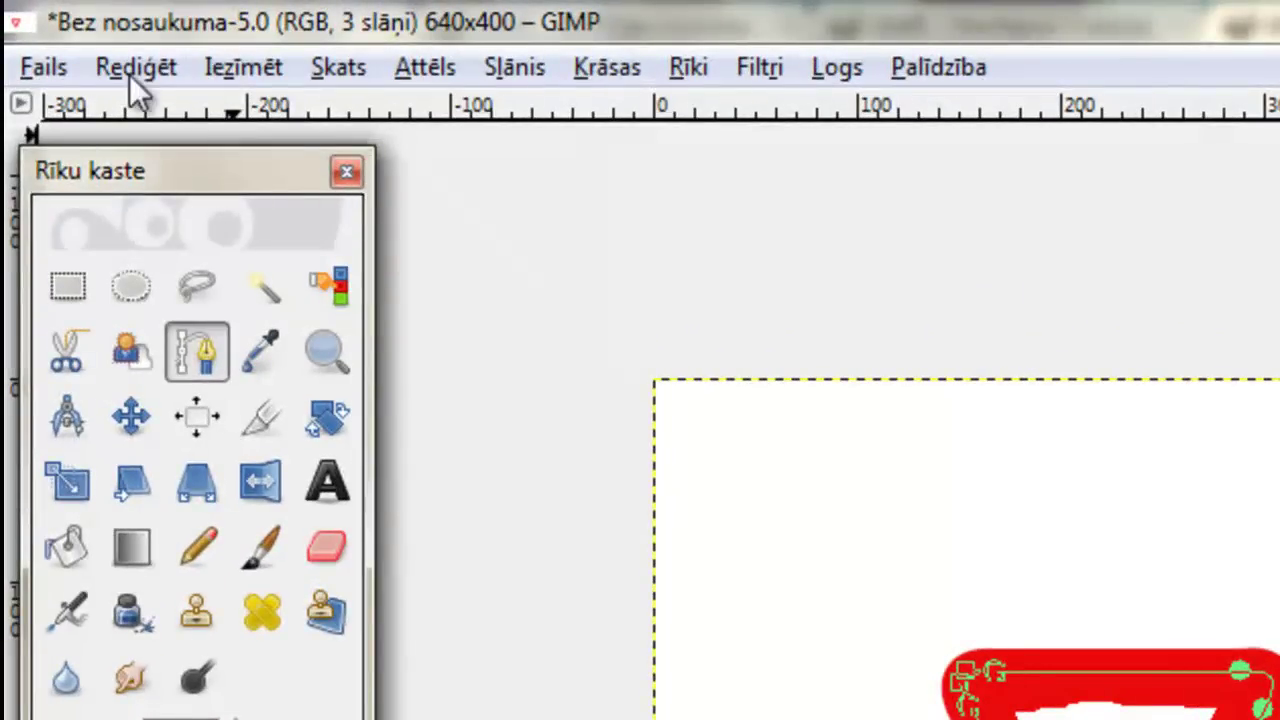
left_click(154, 68)
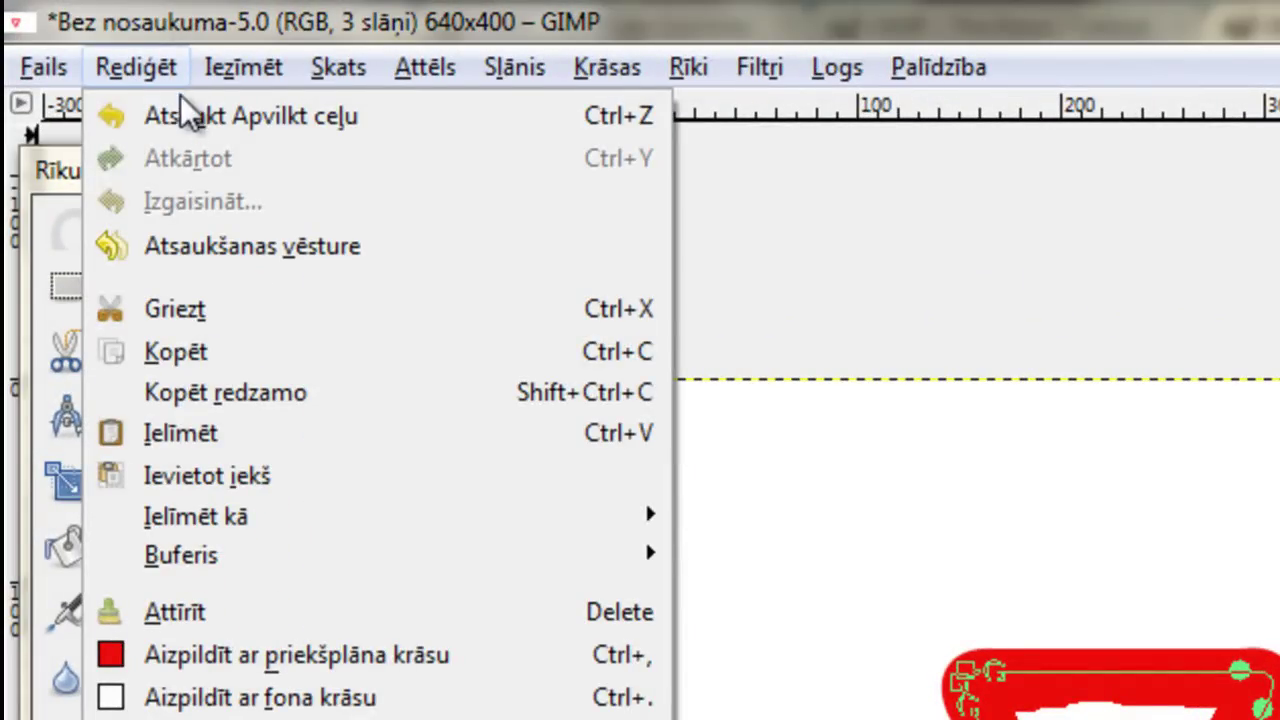
left_click(233, 117)
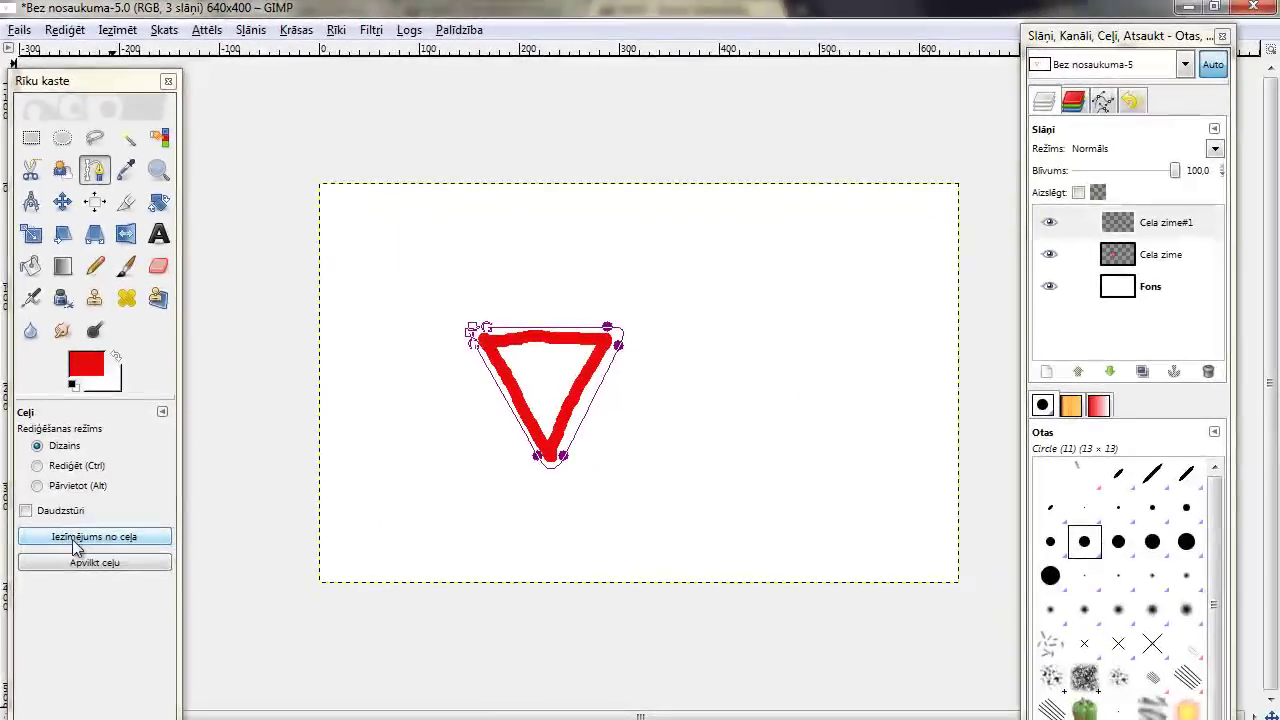
Stroke the path with a solid red line 15 px wide
left_click(84, 564)
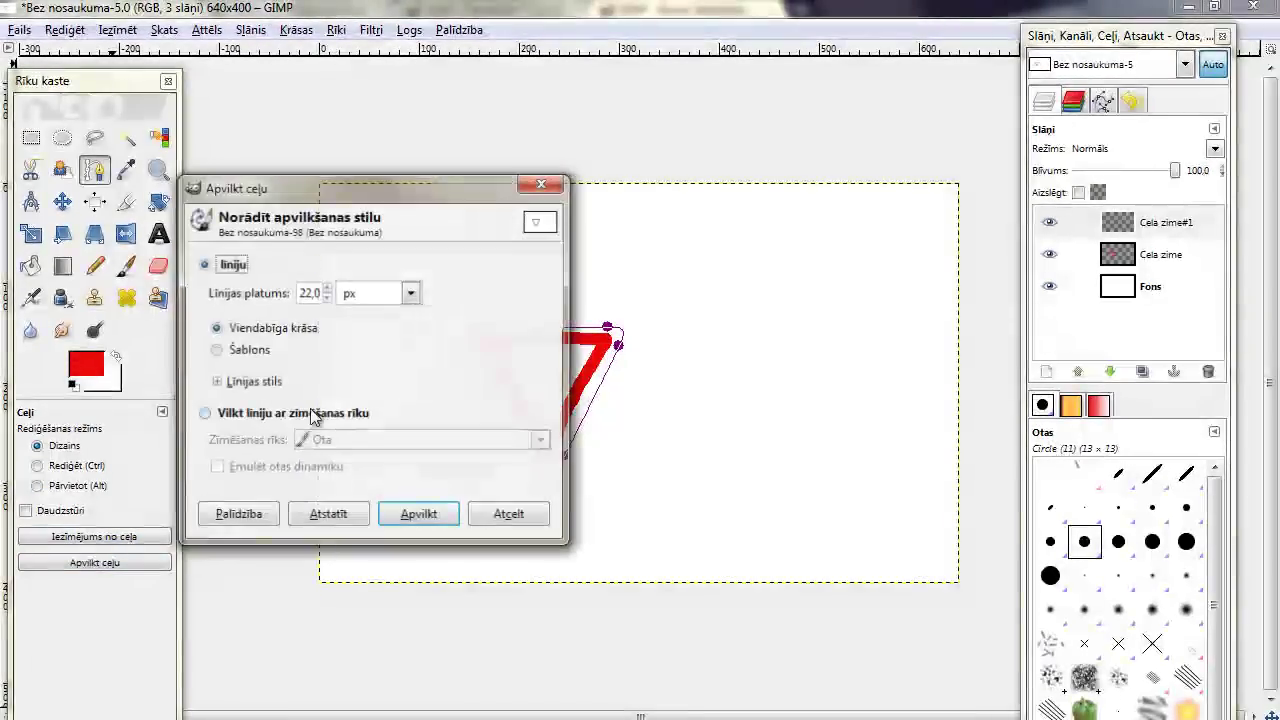
left_click(327, 298)
left_click(327, 298)
left_click(327, 298)
left_click(327, 298)
left_click(327, 298)
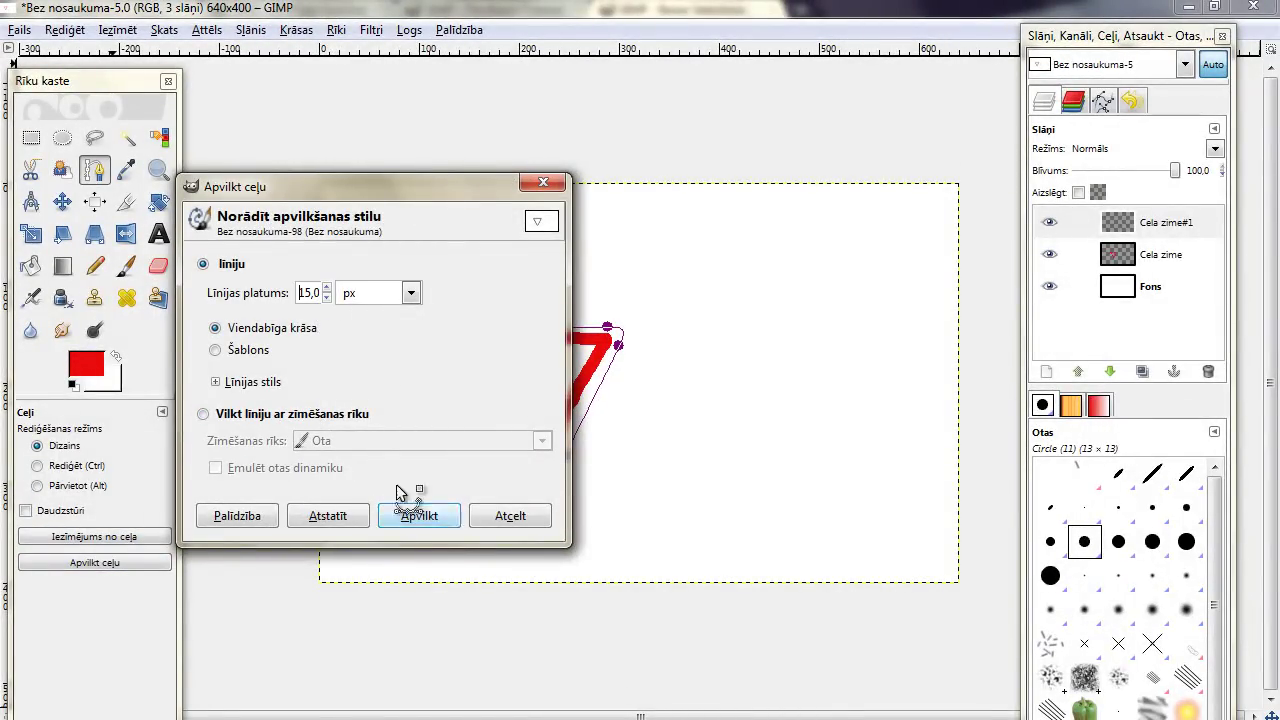
left_click(410, 516)
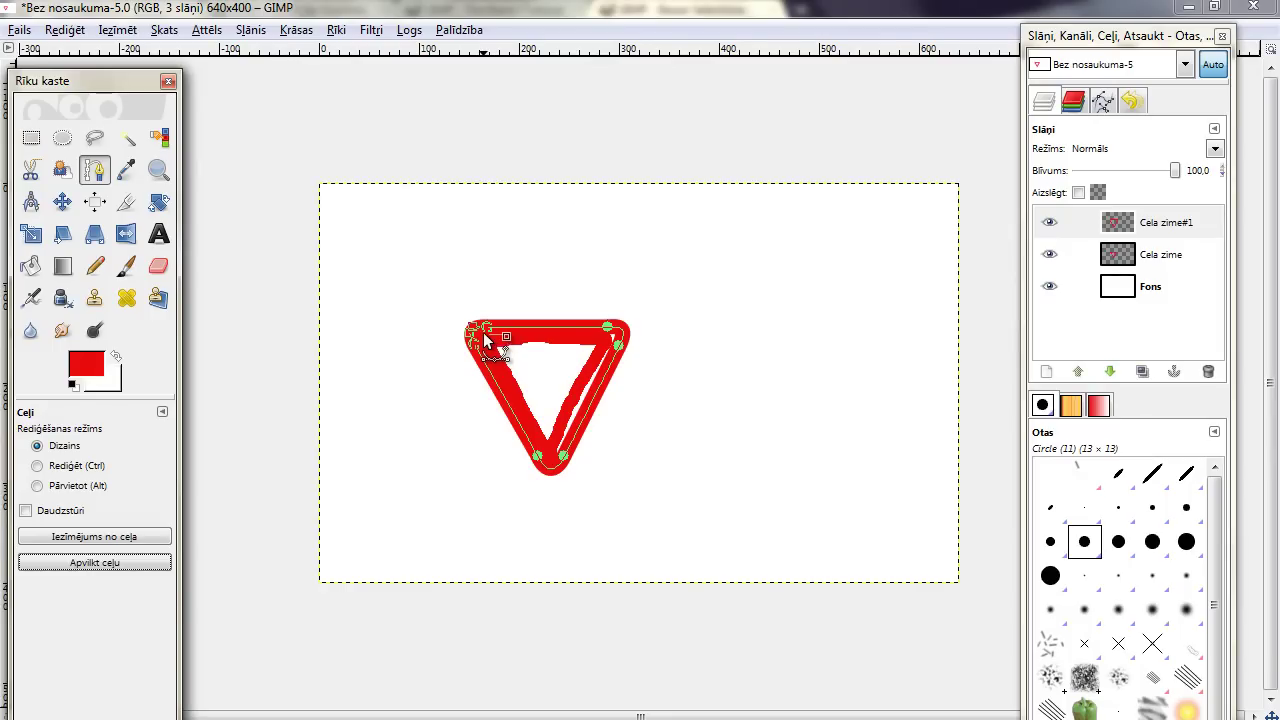
Hide the hand-drawn Cela zime layer and move the stroked triangle's layer about 100 px left and 115 px up
left_click(96, 268)
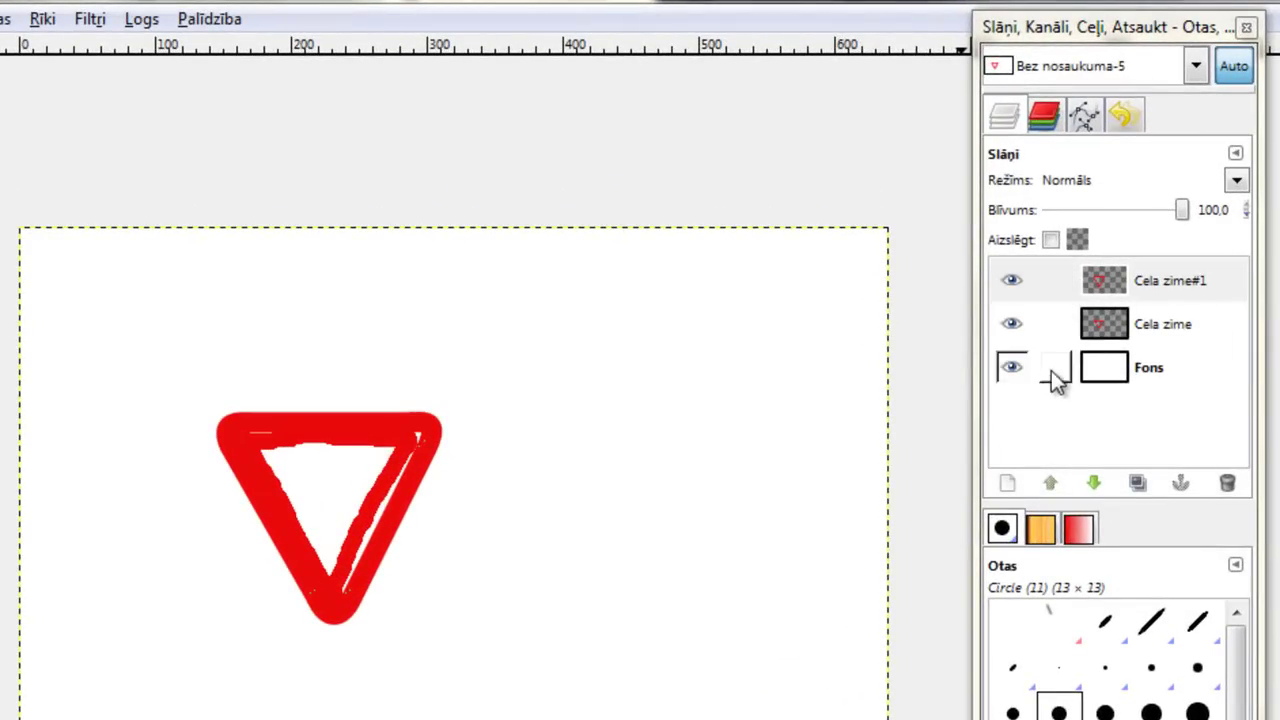
left_click(1013, 326)
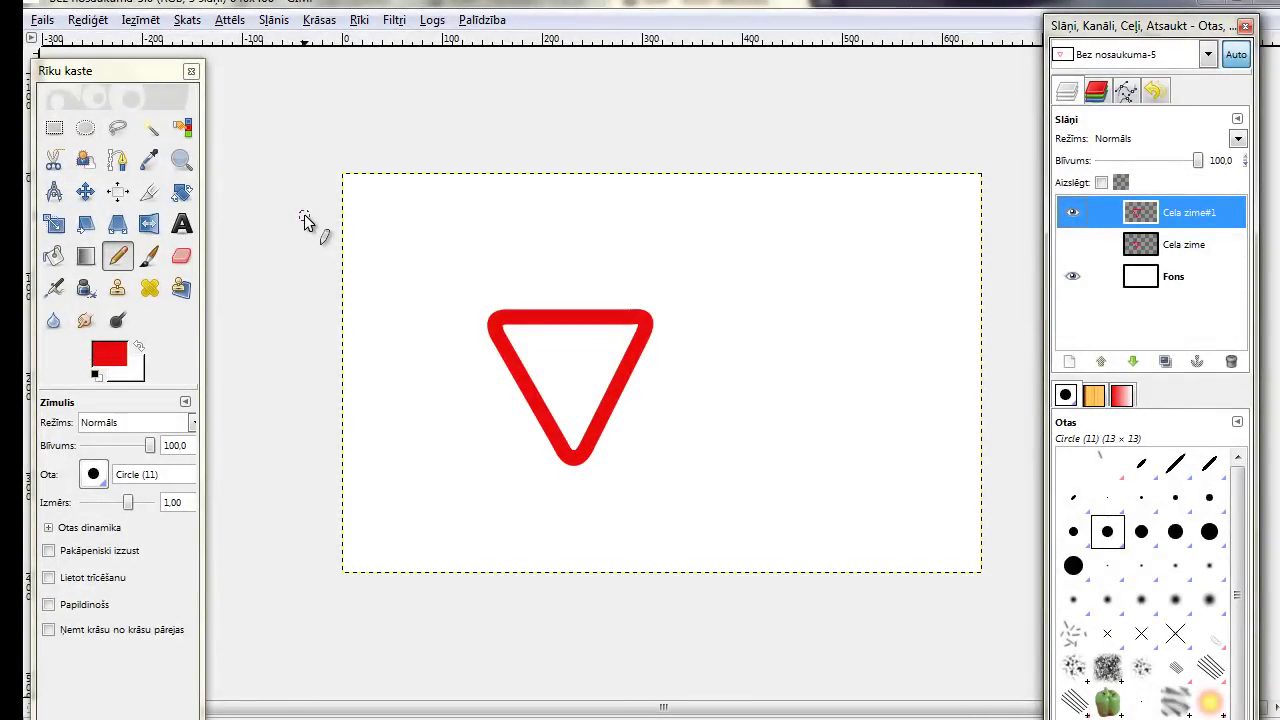
left_click(85, 191)
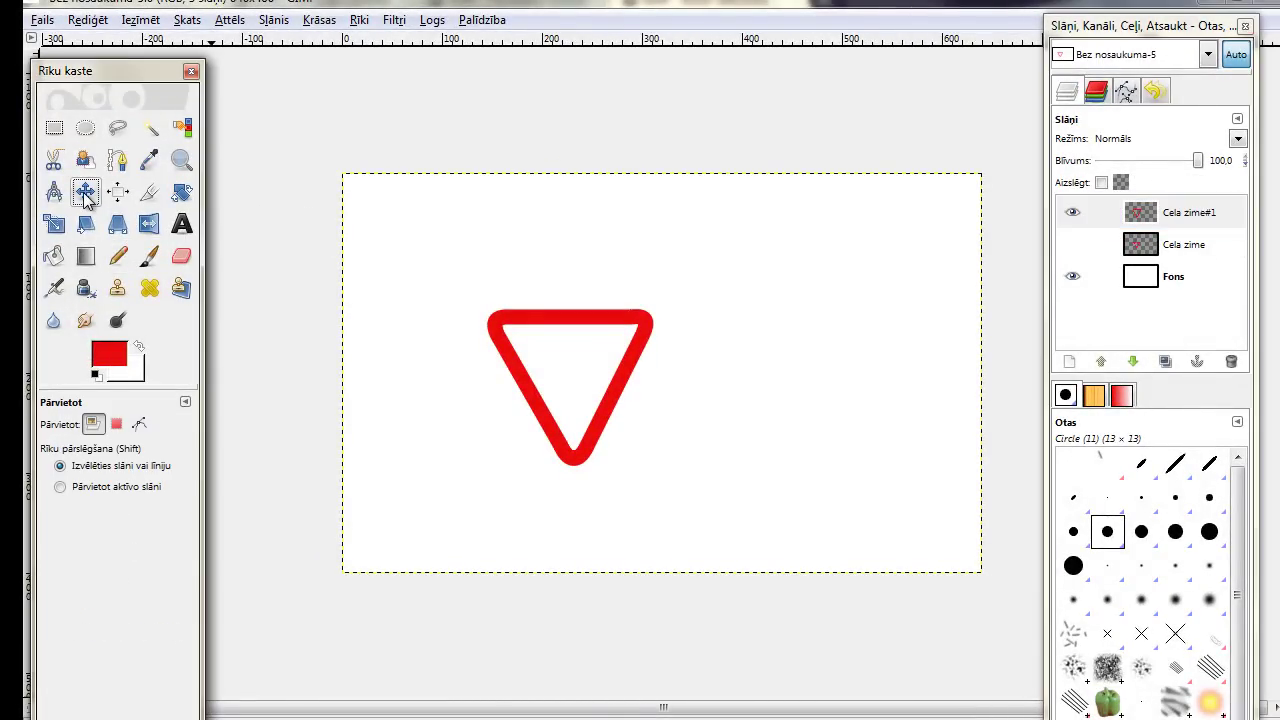
left_click_drag(535, 416, 501, 294)
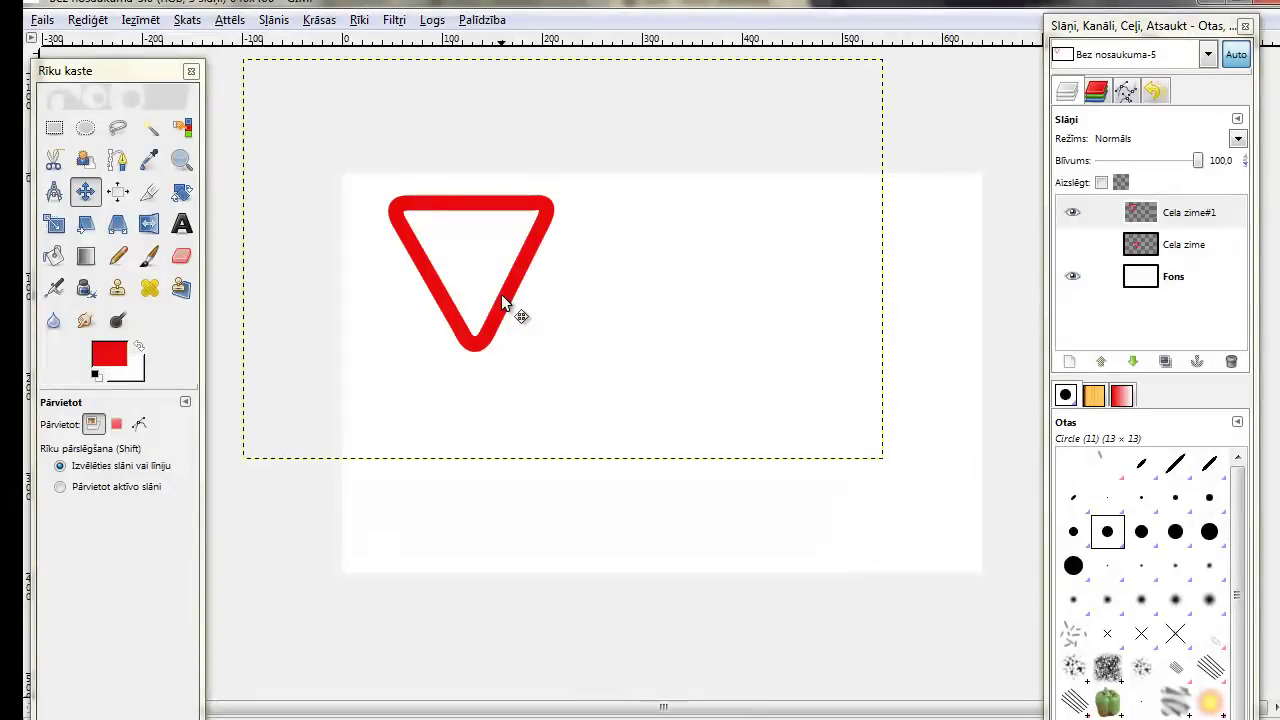